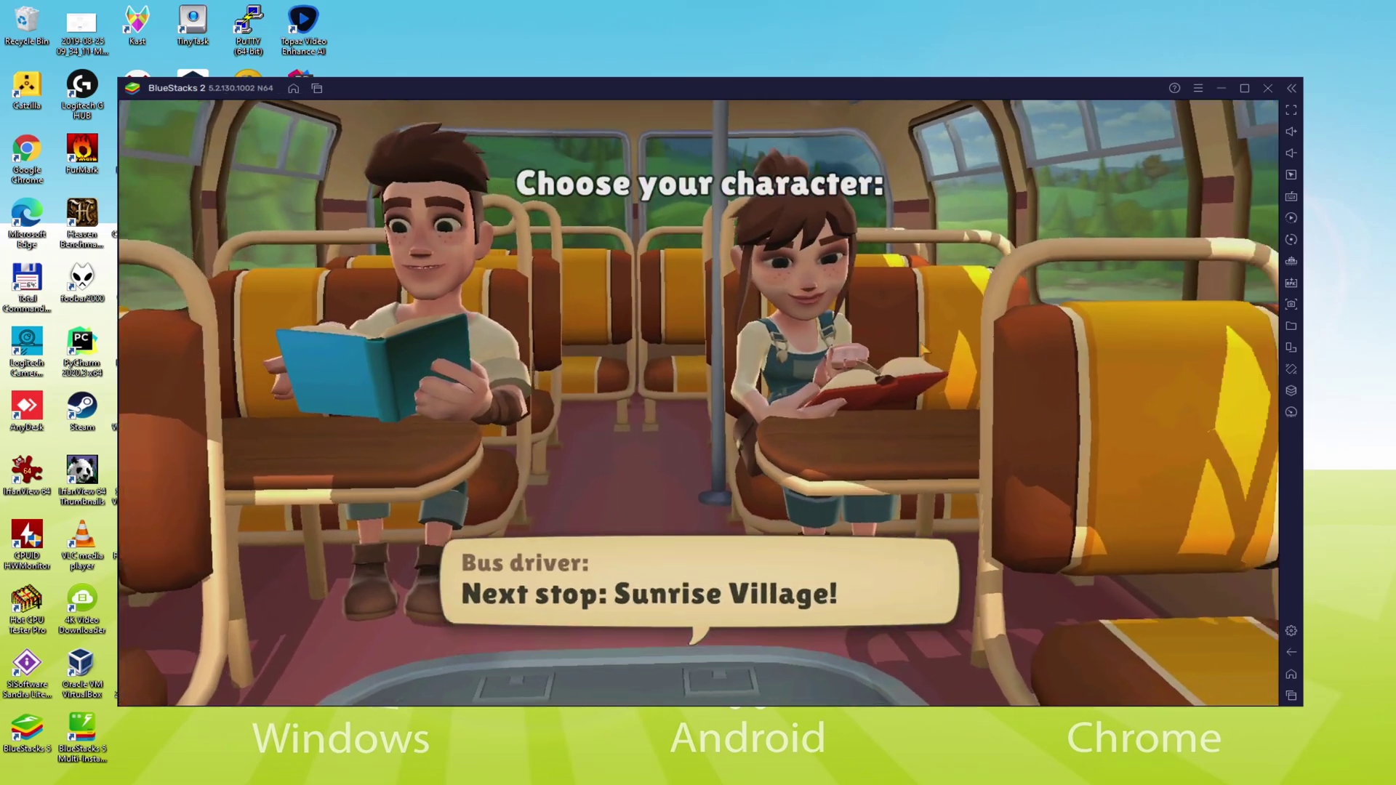
Step: Choose the female character to play as and read through Grandpa's letter to the end
click(954, 350)
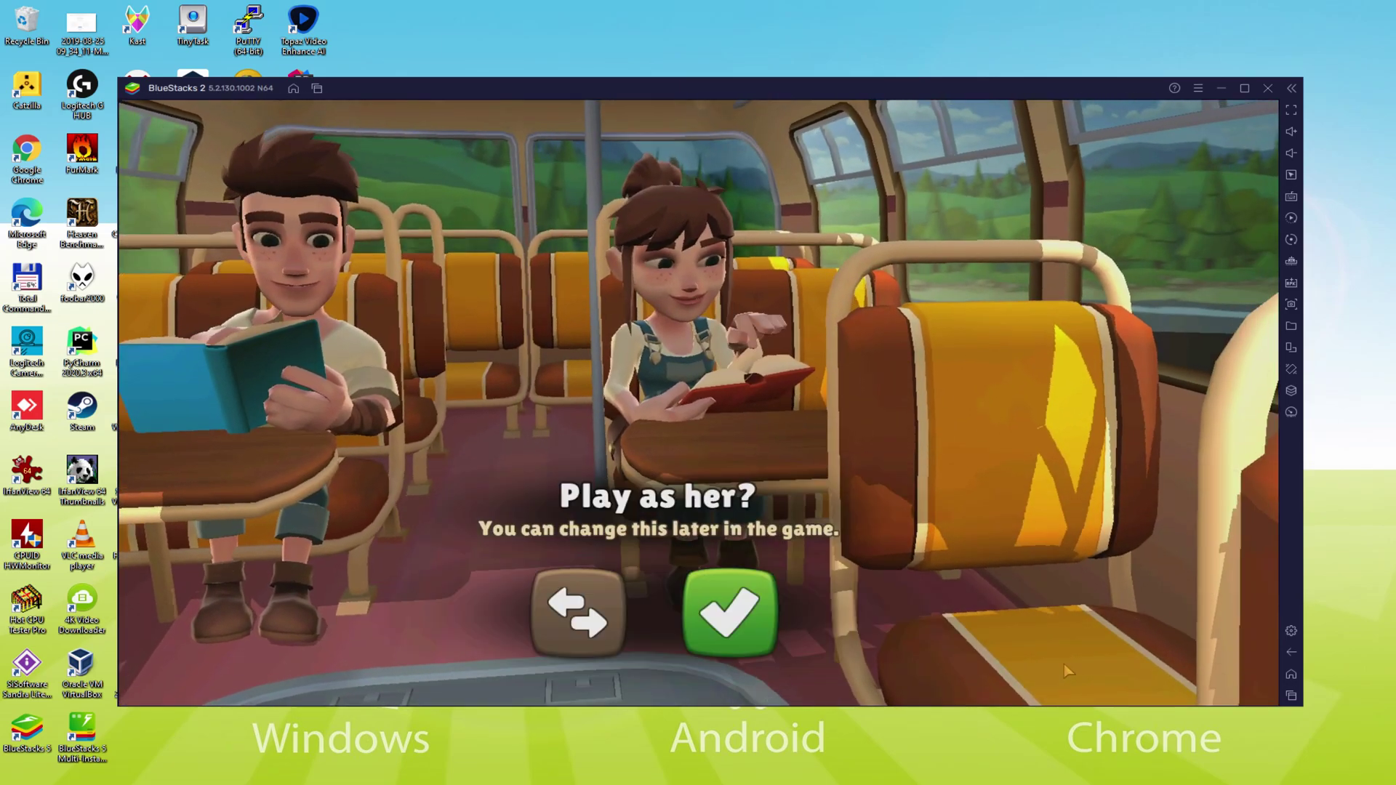
click(810, 624)
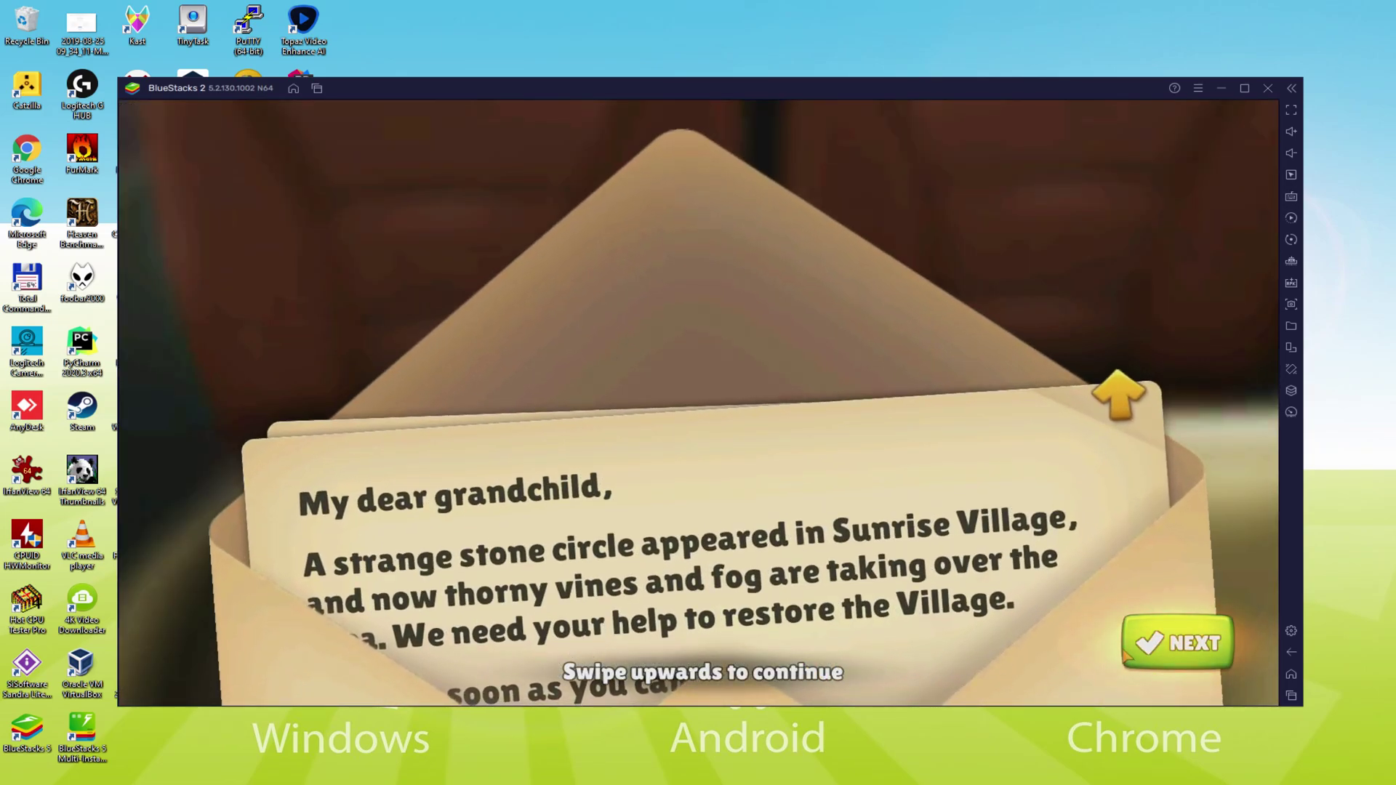
mouse_move(771, 654)
mouse_down()
mouse_move(726, 596)
mouse_move(689, 261)
mouse_up()
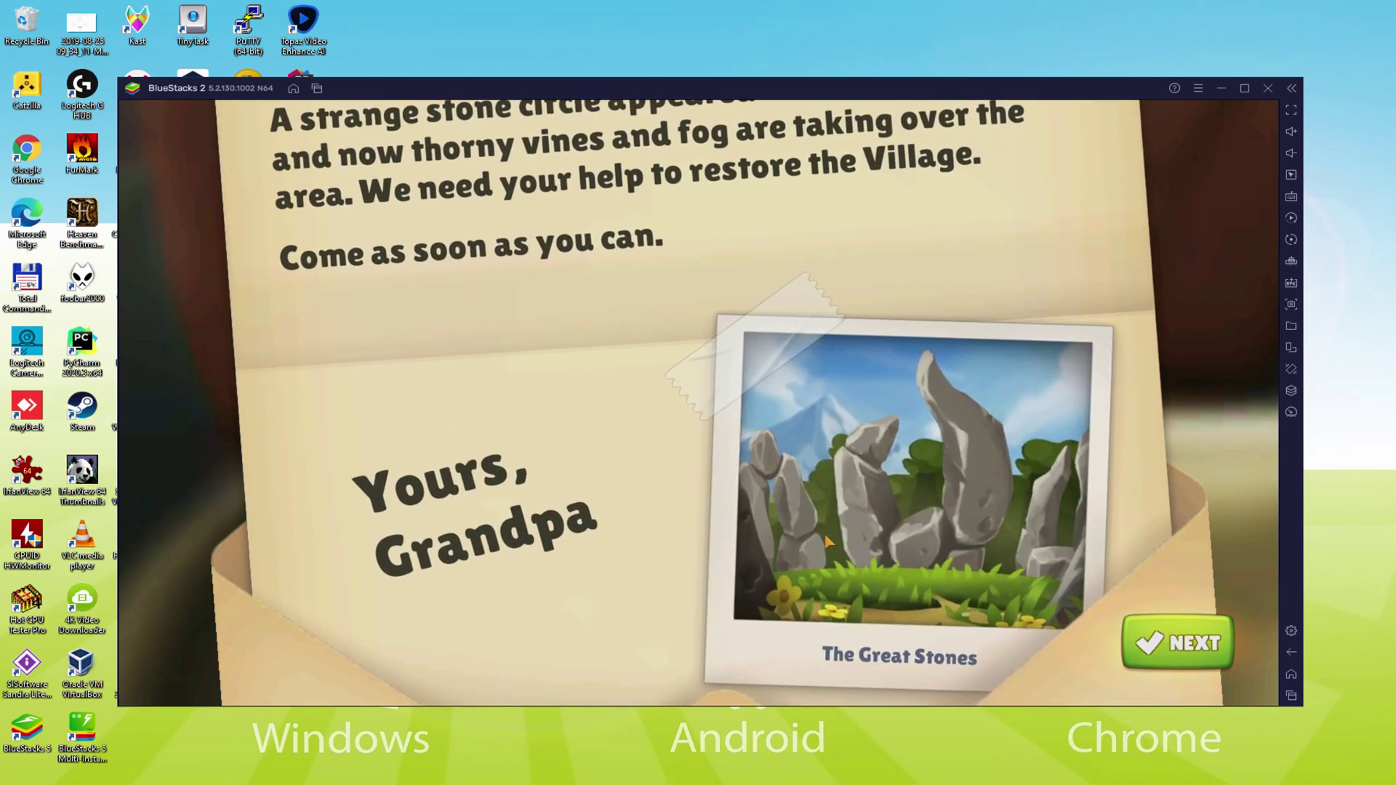
click(1167, 651)
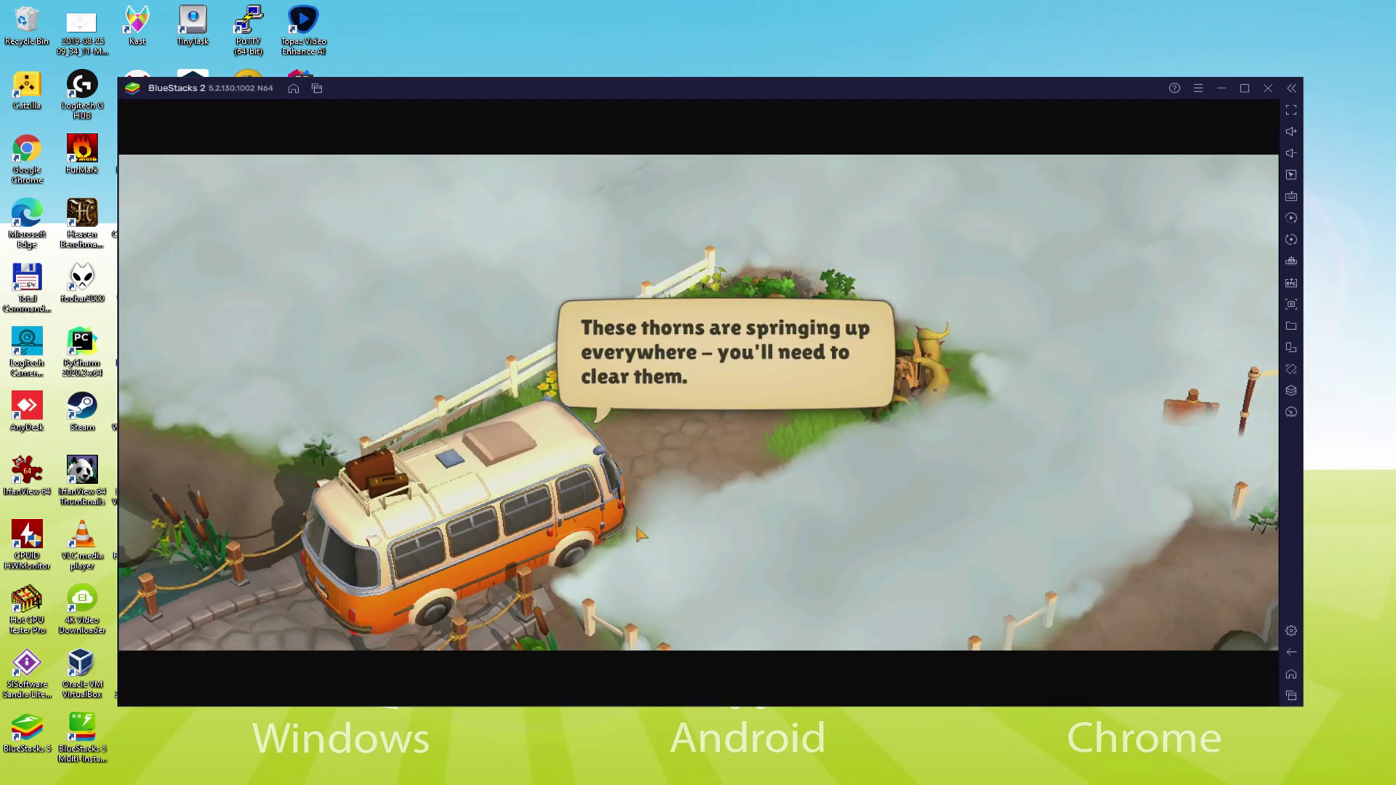
Step: Dismiss the dialogue about the thorns and clear the fallen tree blocking the path for 4 energy
click(640, 535)
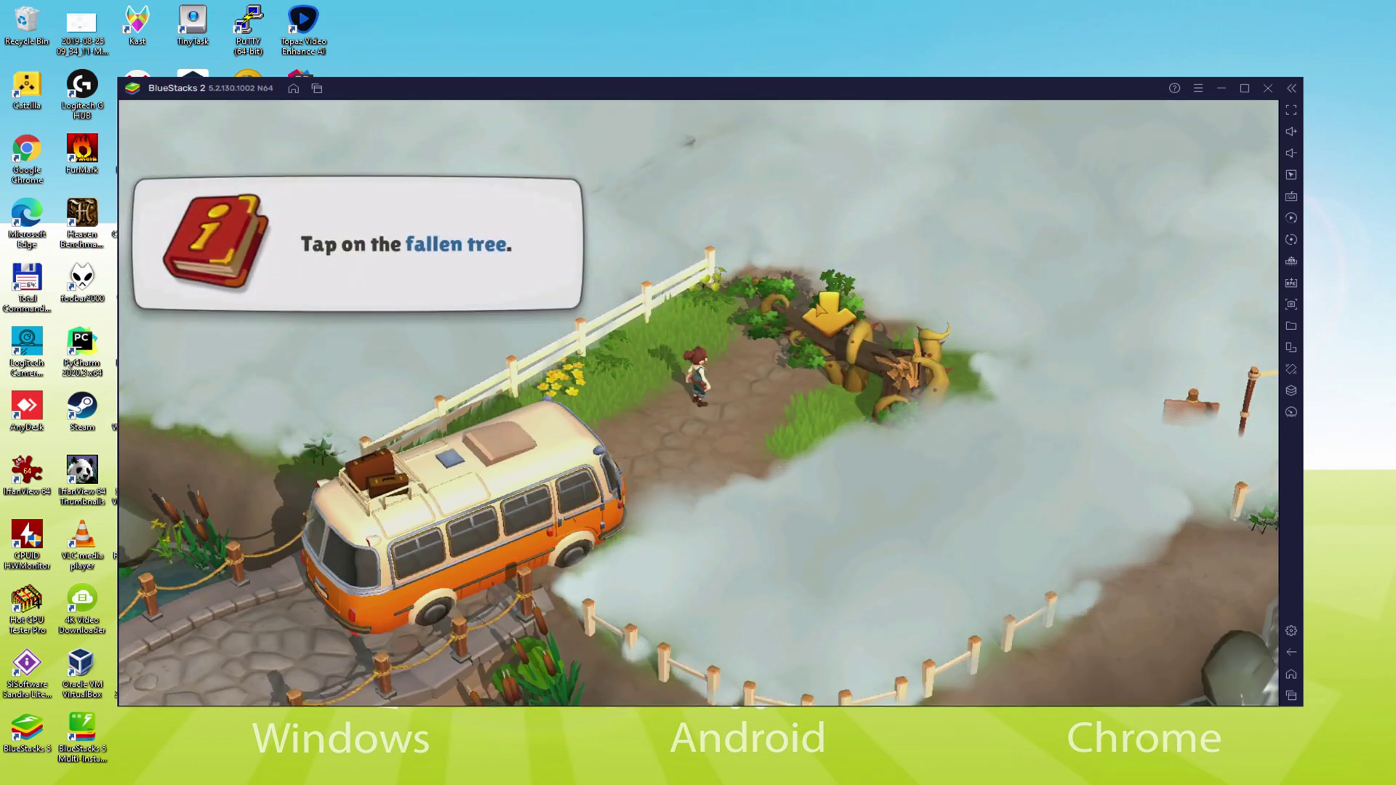
click(824, 406)
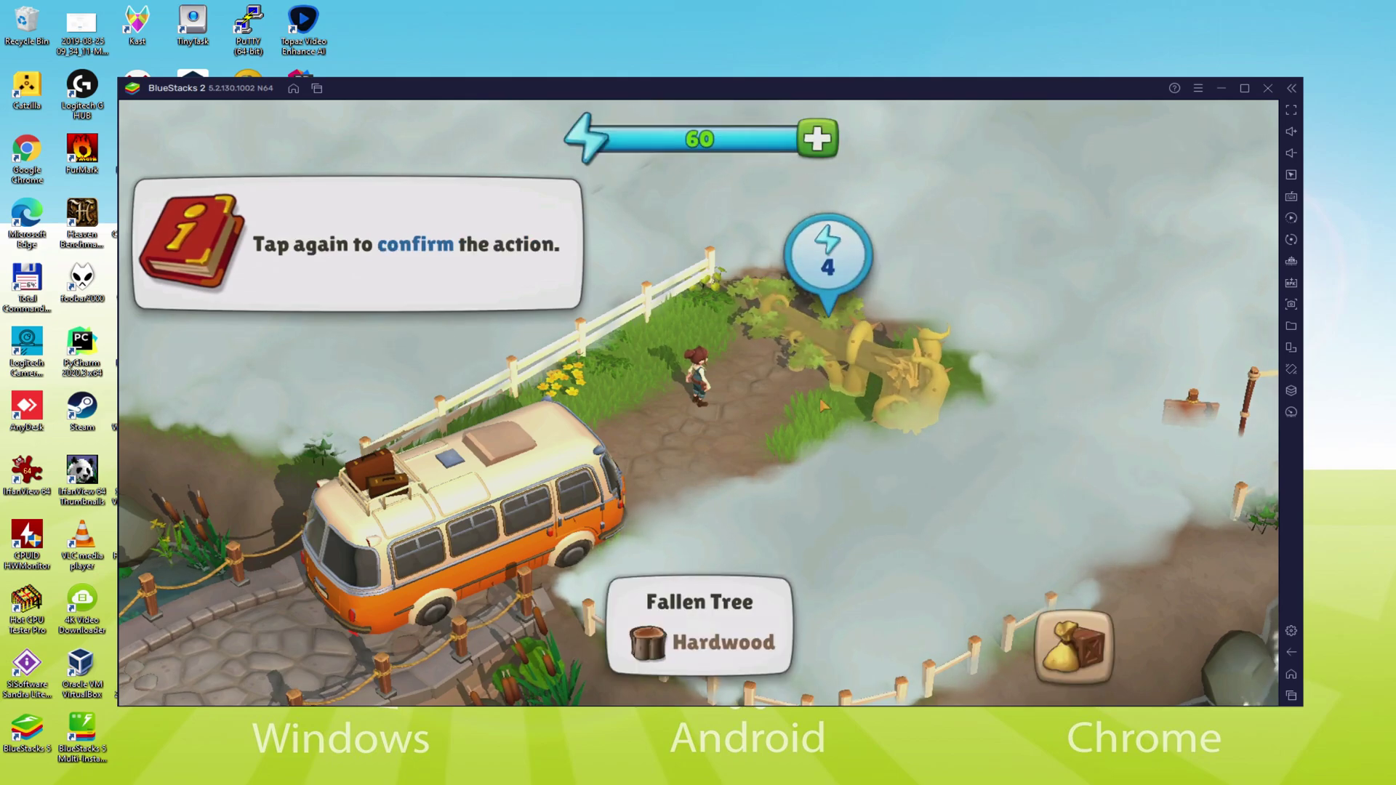
click(834, 256)
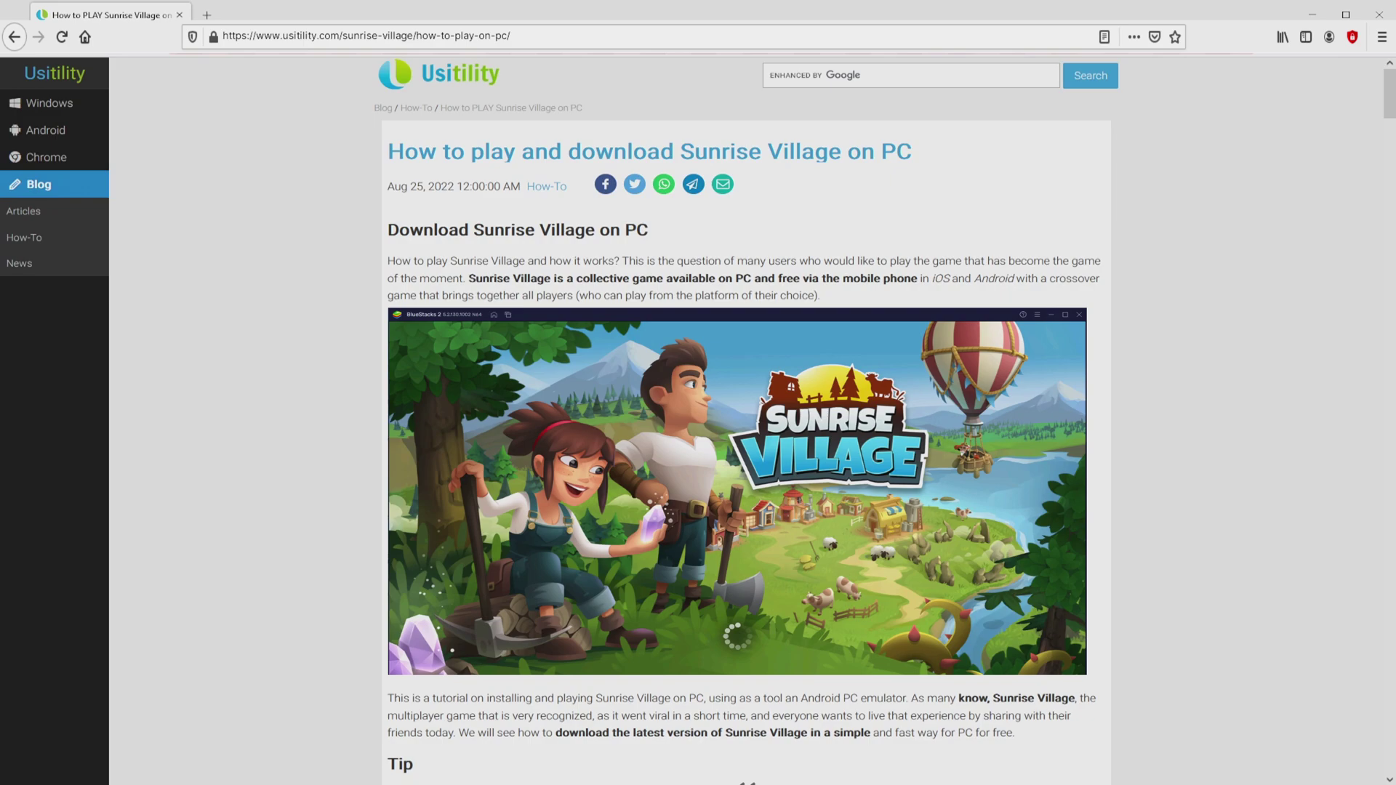
Step: In the web browser, follow the Usitility article's PC download link to the BlueStacks Sunrise Village page, review it and download the installer
scroll(741, 437, down, 5)
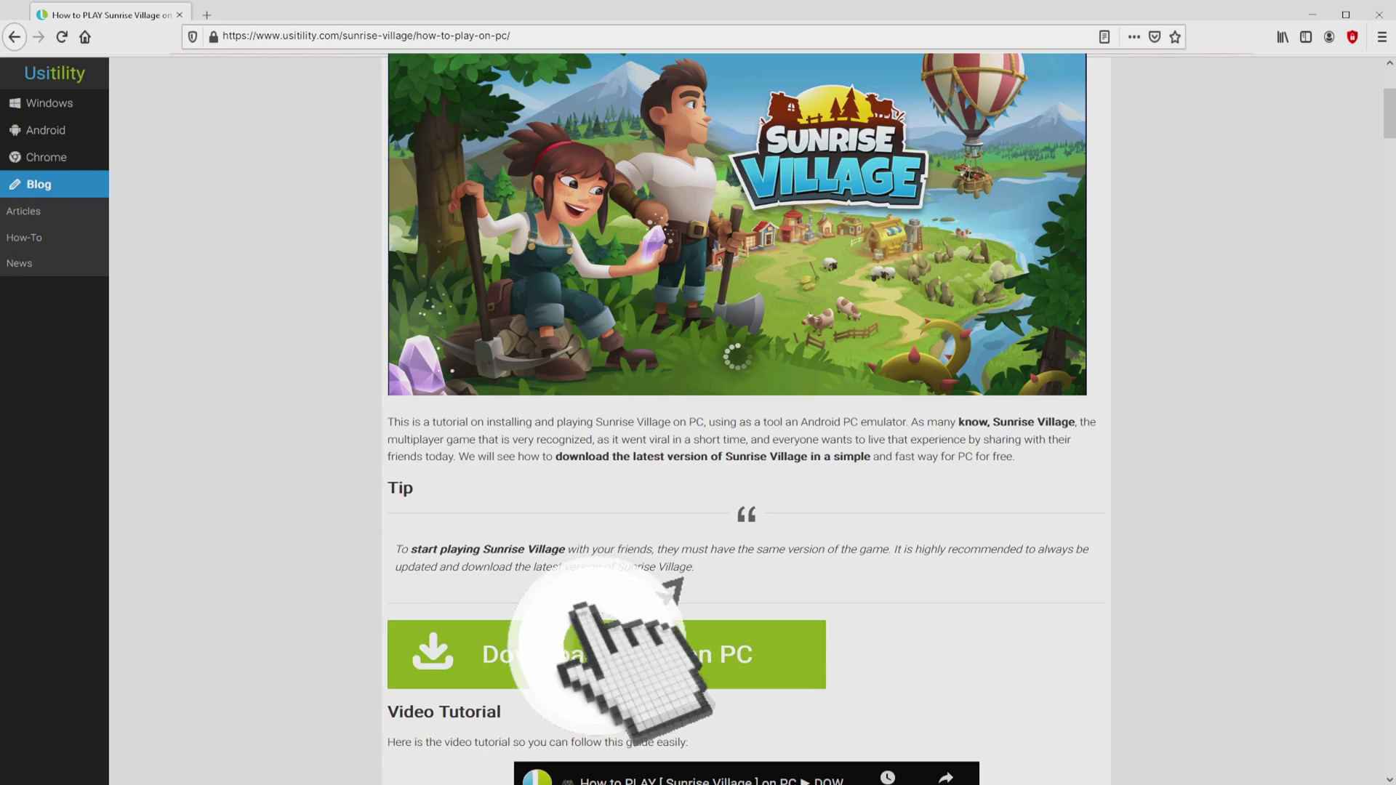
click(607, 654)
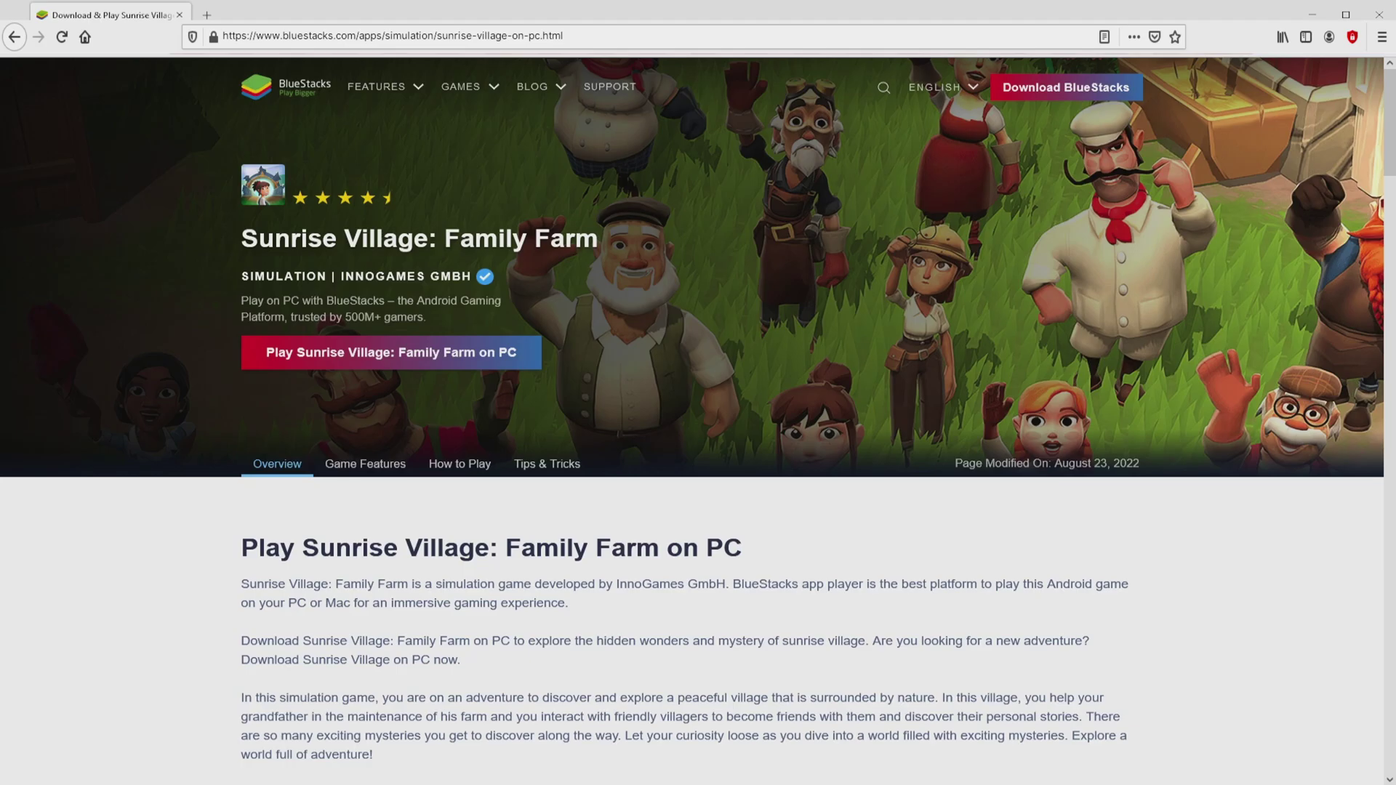
scroll(698, 421, down, 15)
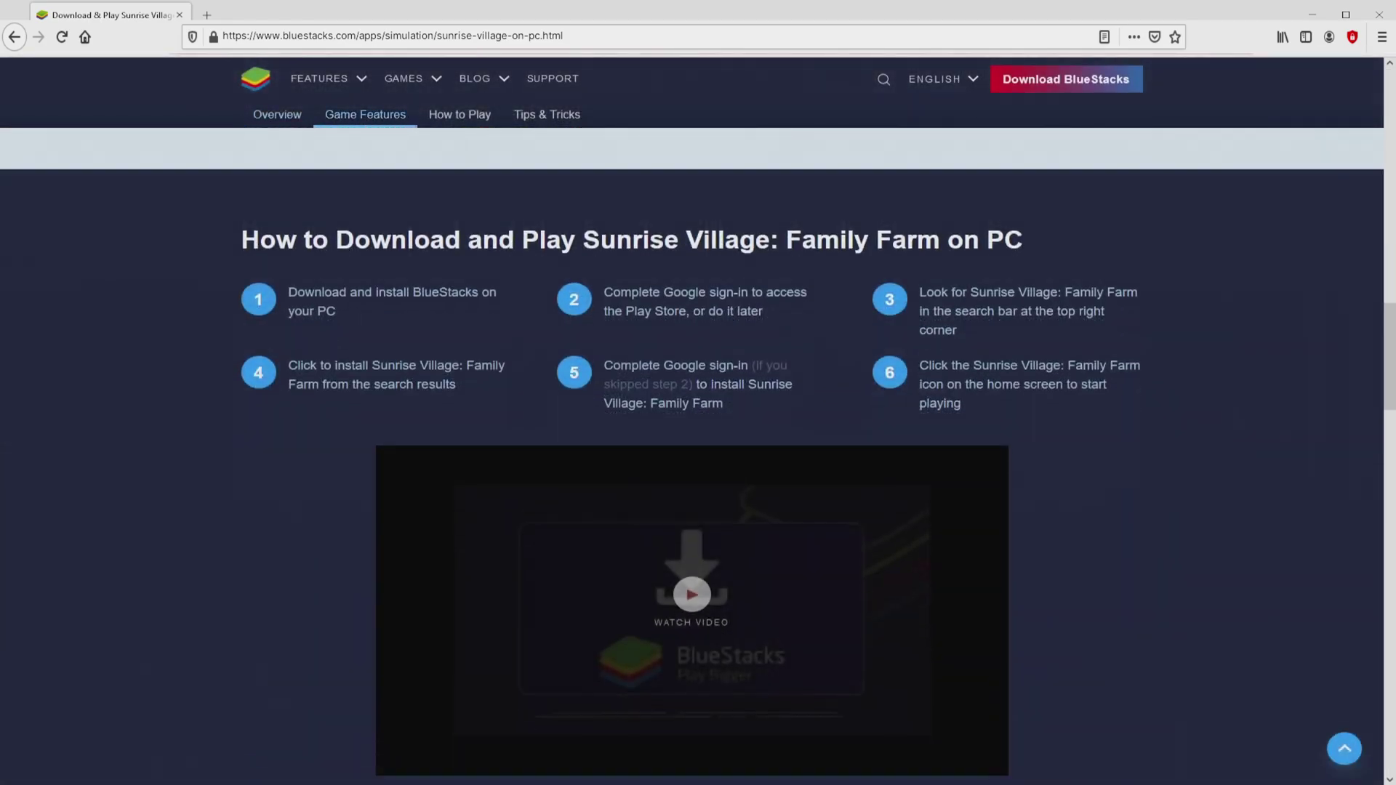
scroll(698, 451, up, 8)
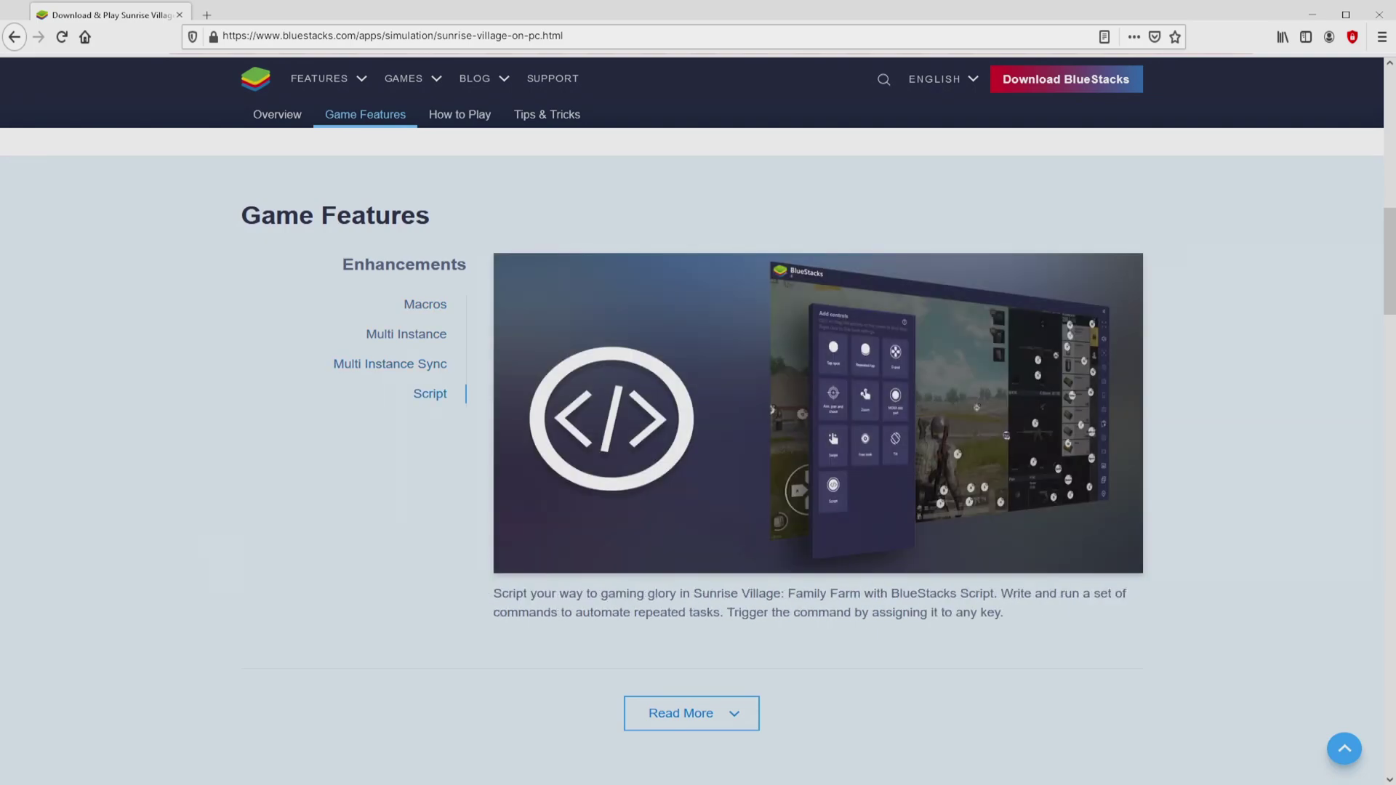
key(Home)
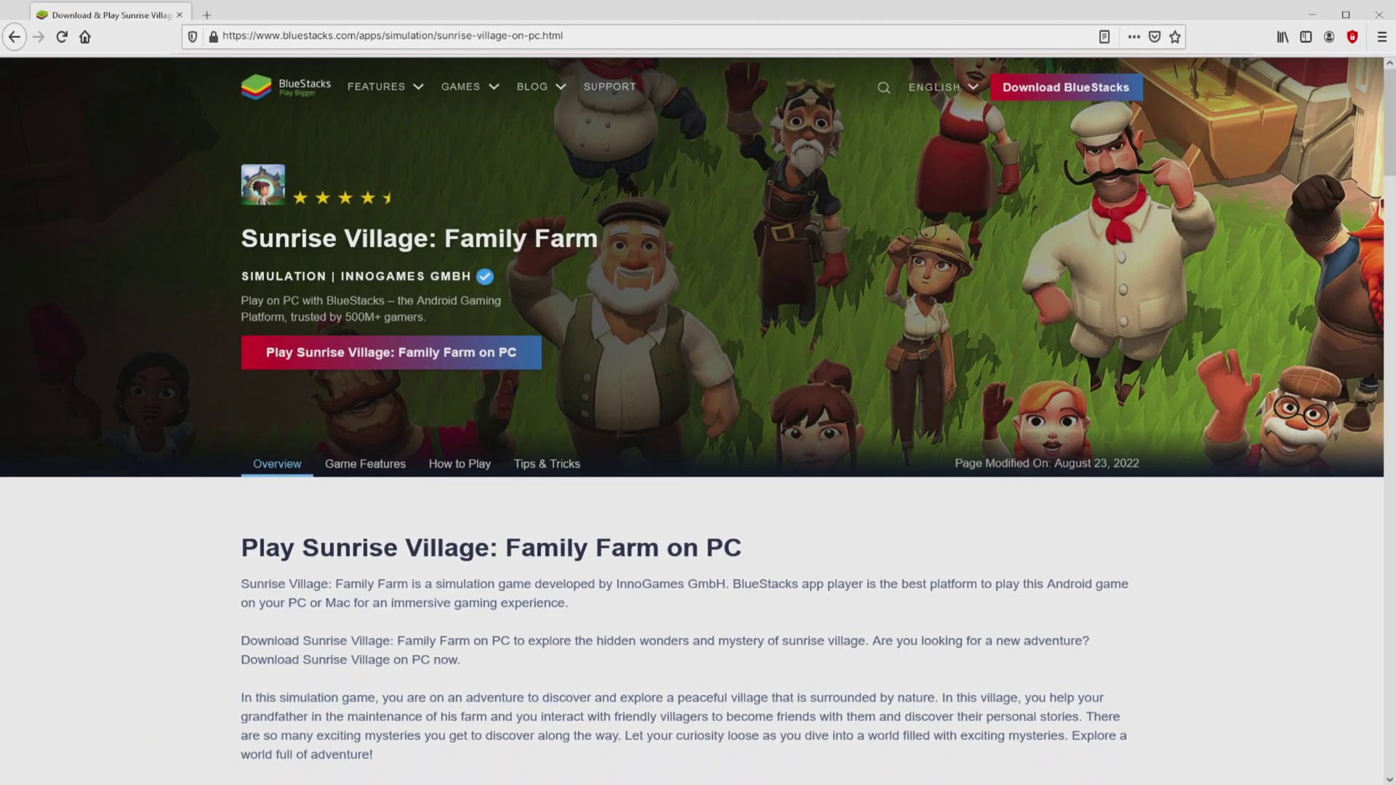
click(407, 352)
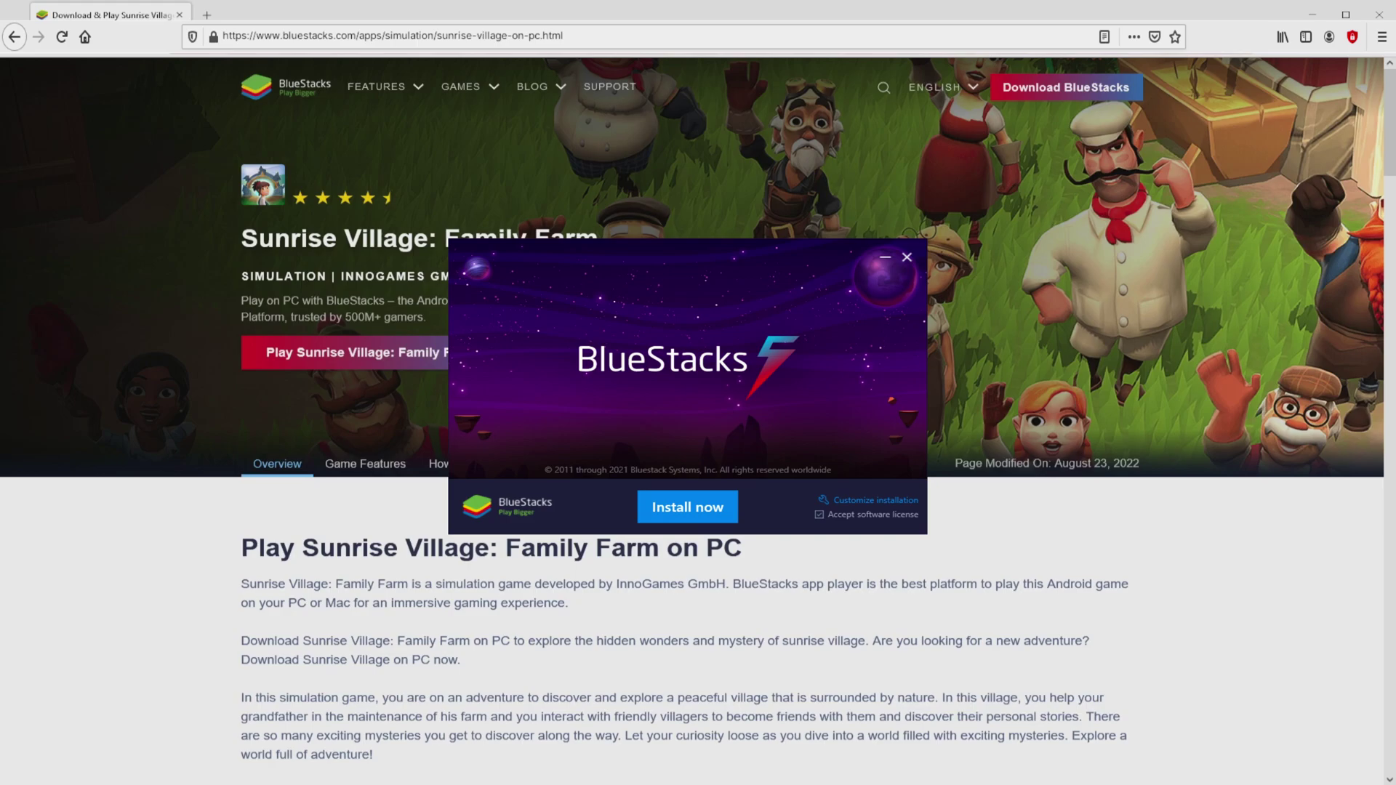
Step: Show the desktop, check the installer's custom data path options, and install BlueStacks 5 with the default settings
key(super+d)
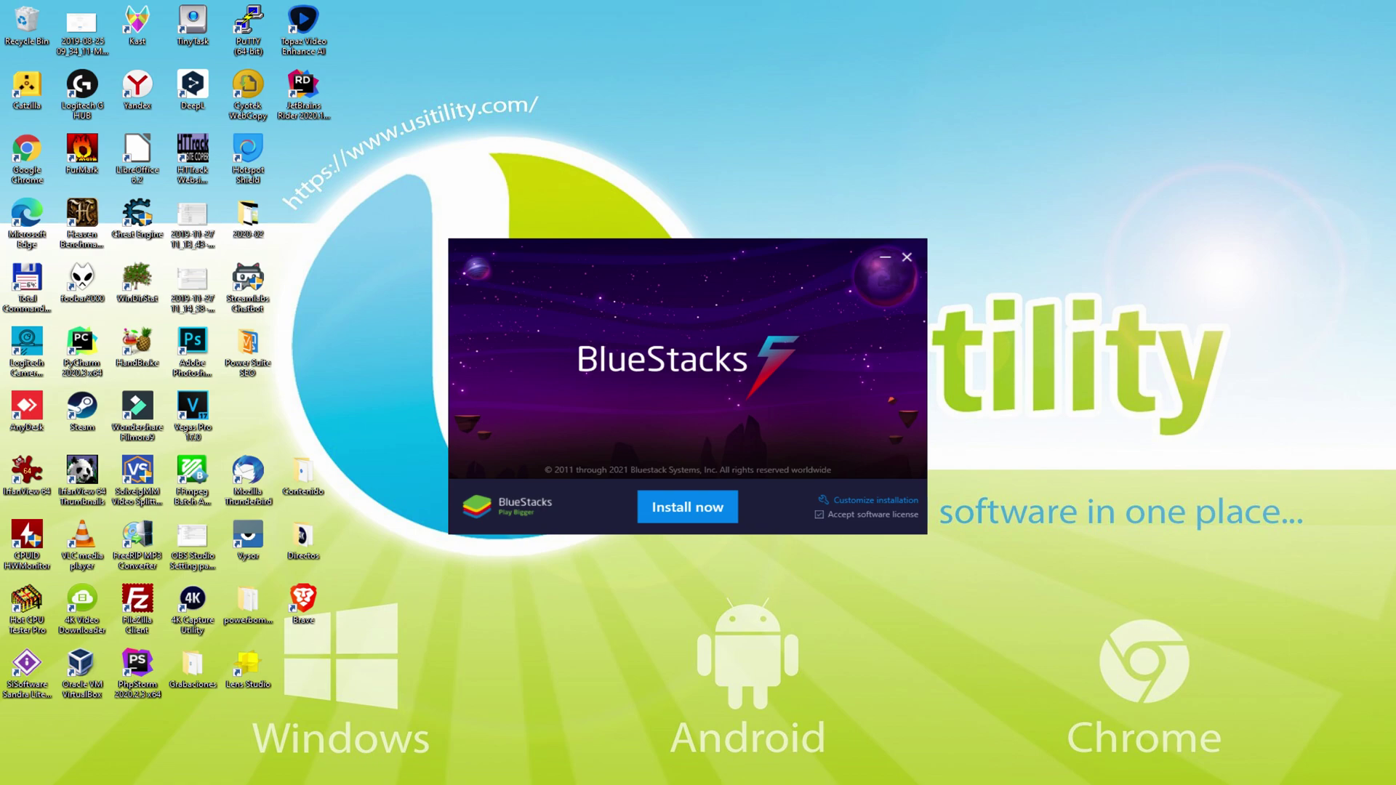
click(862, 500)
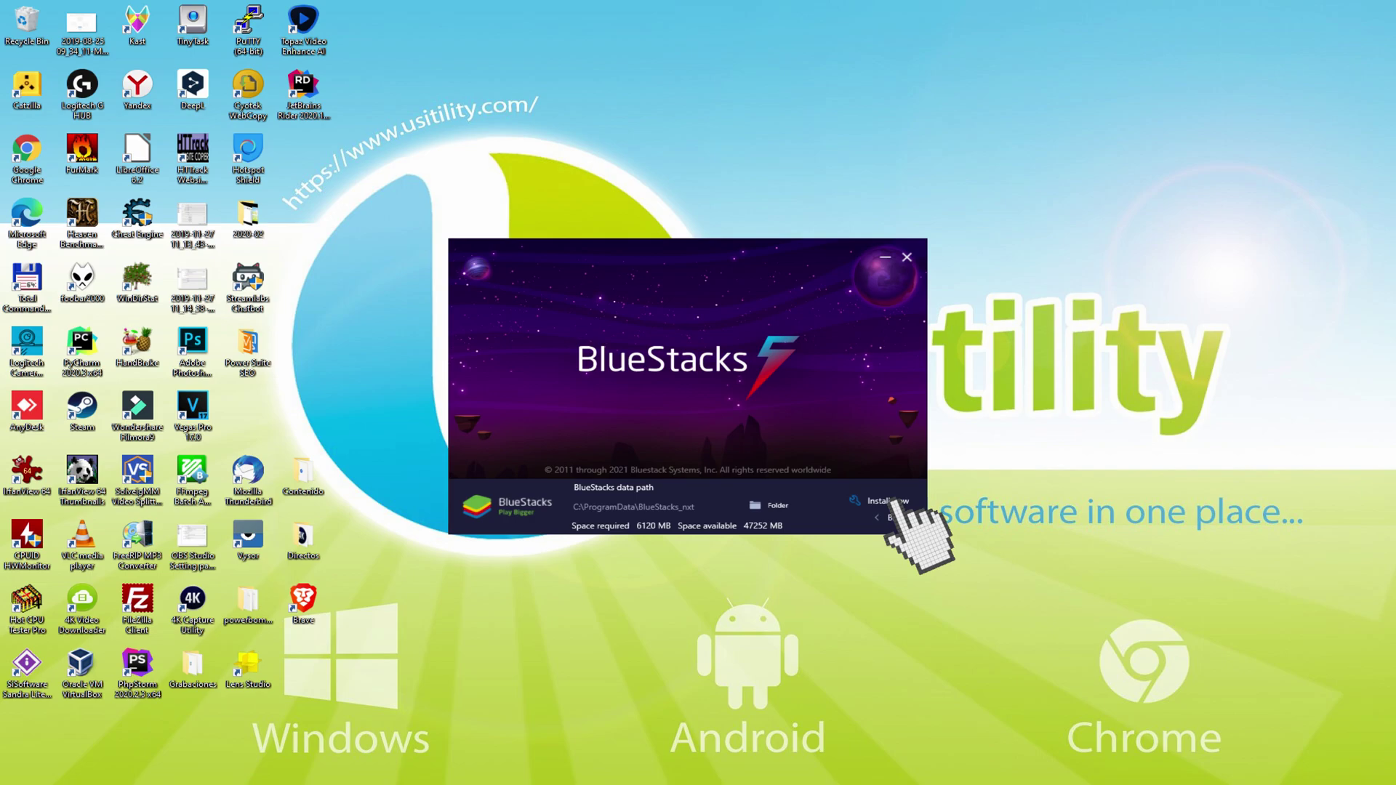
click(882, 517)
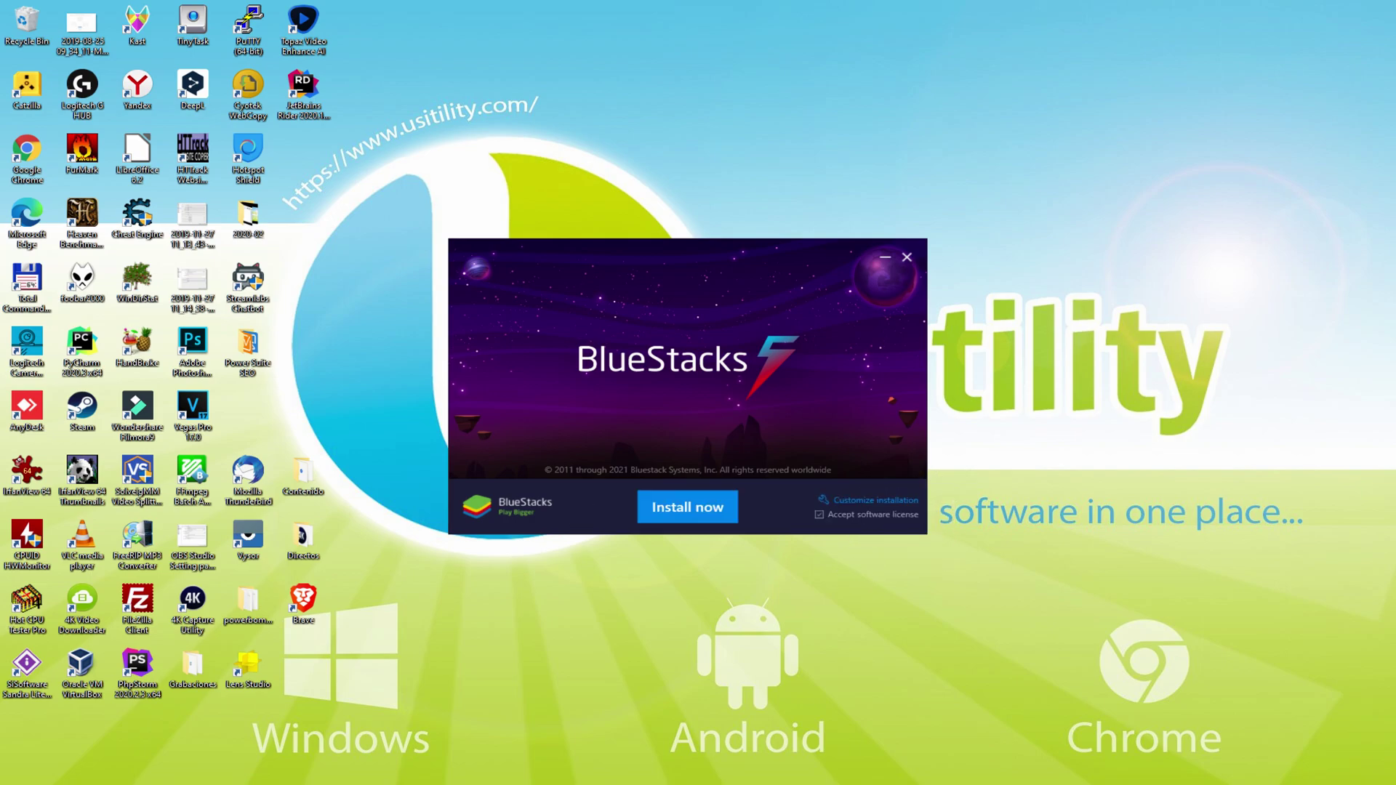
click(687, 507)
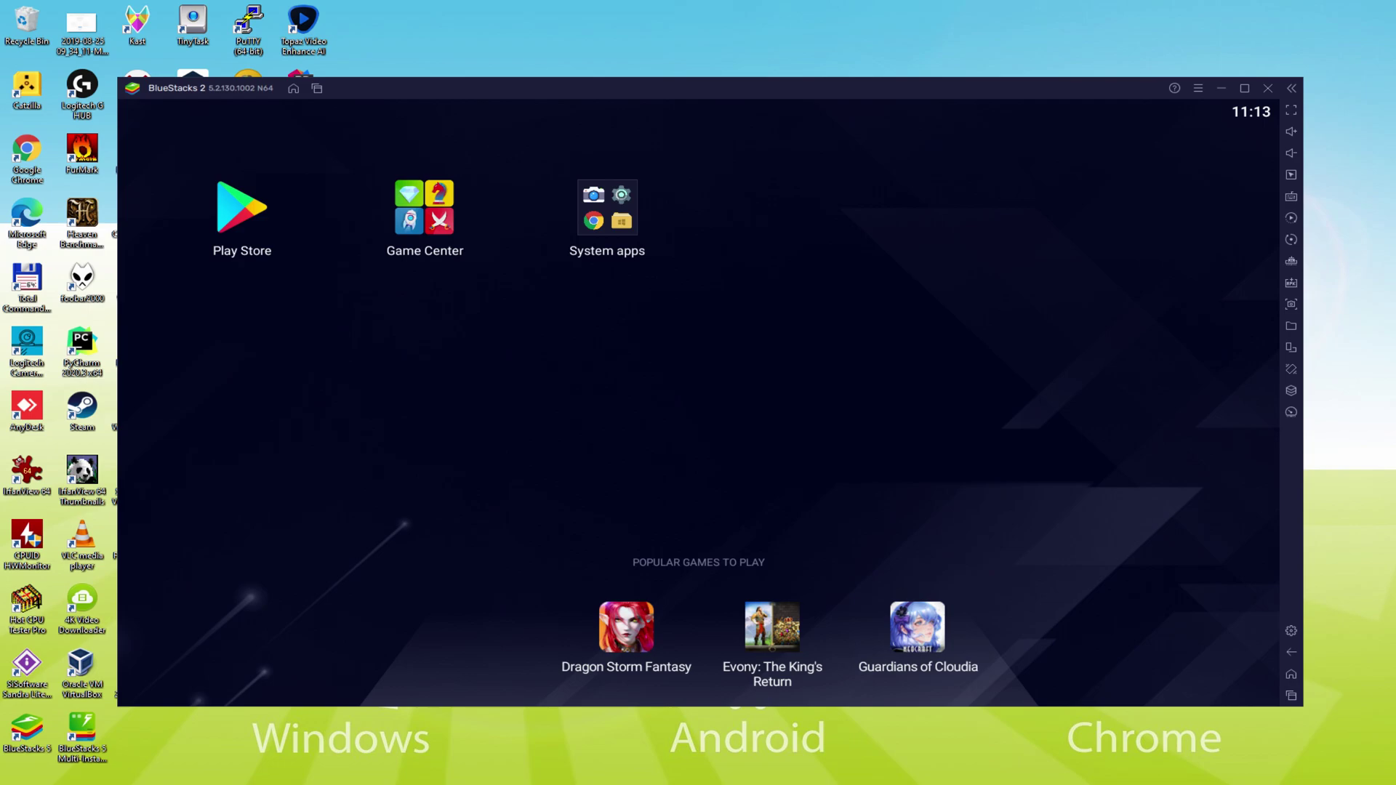
Step: Complete the Play Store's Google sign-in by agreeing to the terms and accepting Google services with Google Drive backup turned off
click(243, 203)
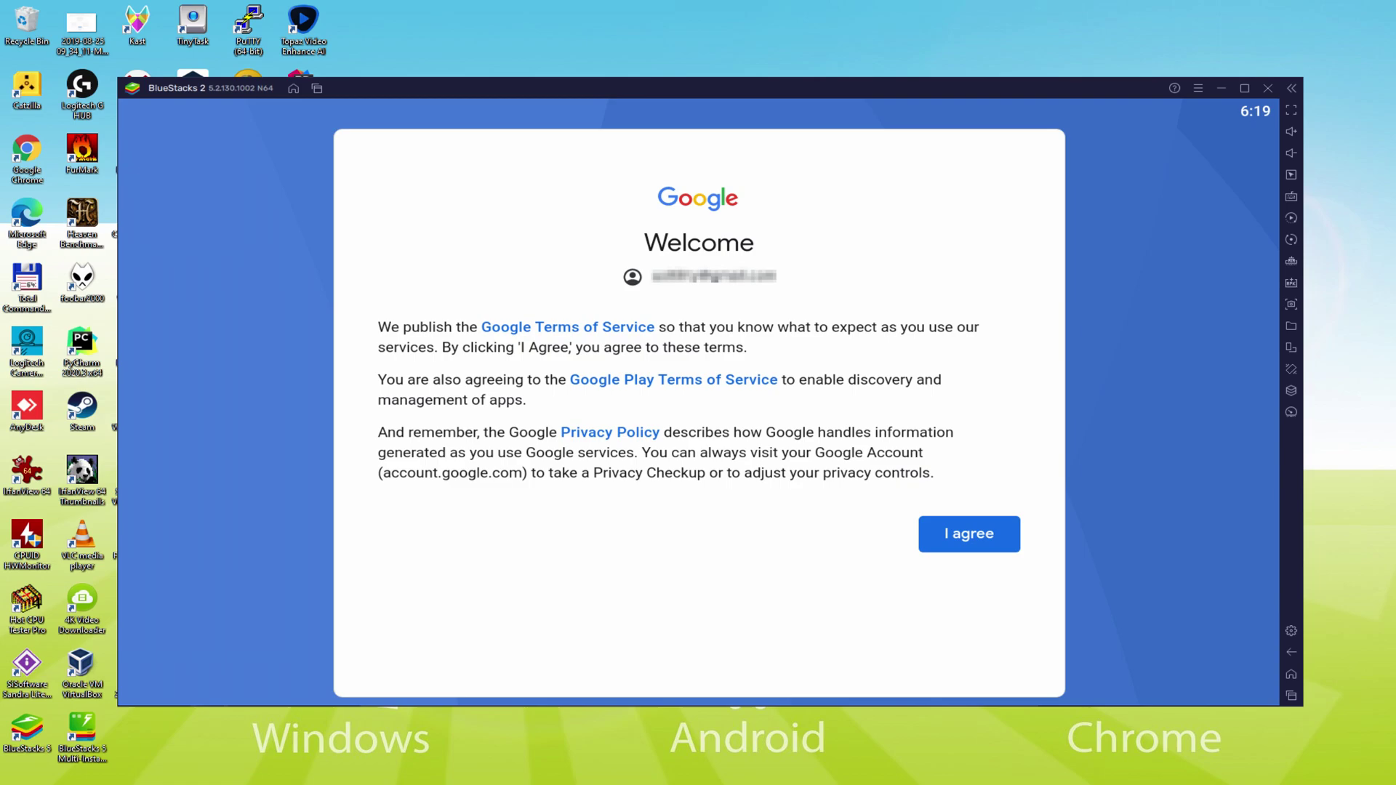
click(967, 538)
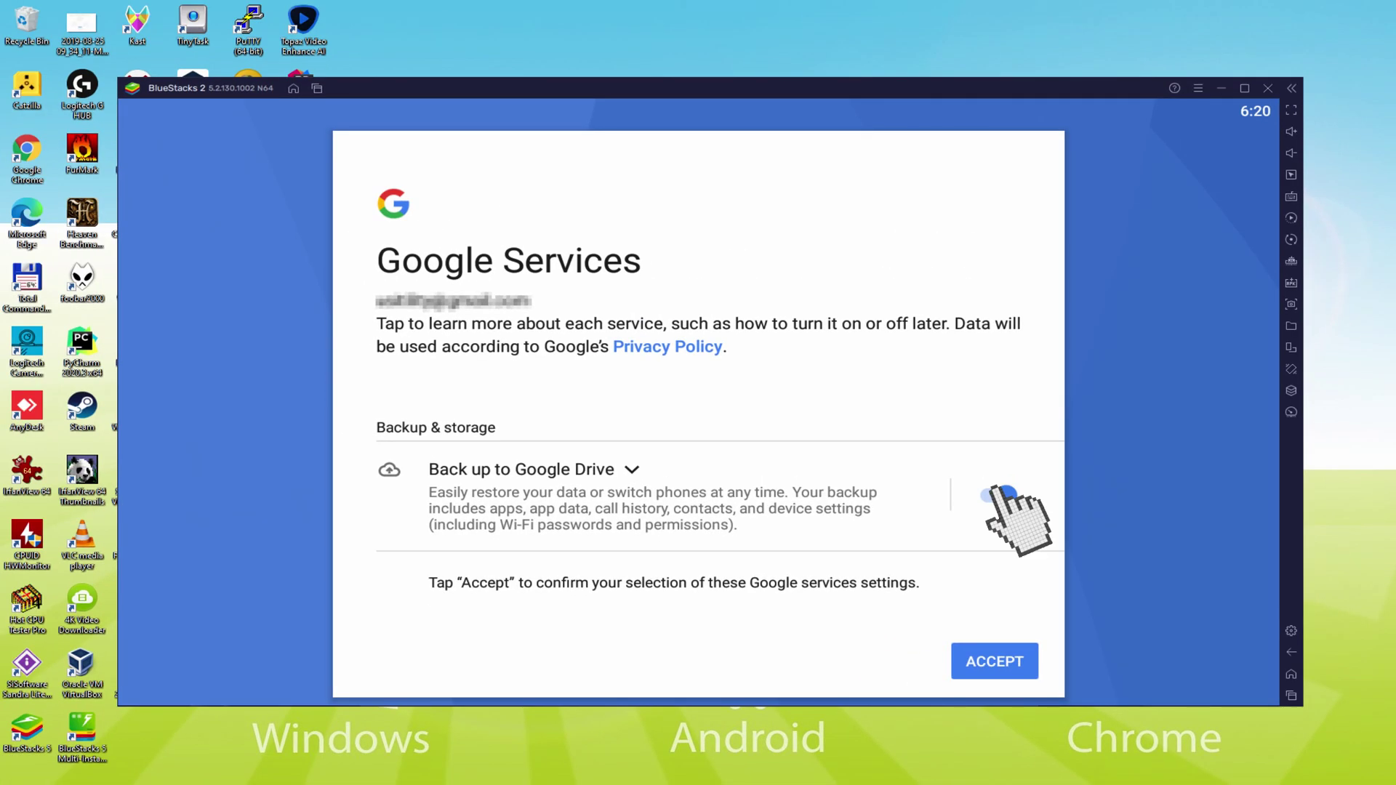
click(998, 495)
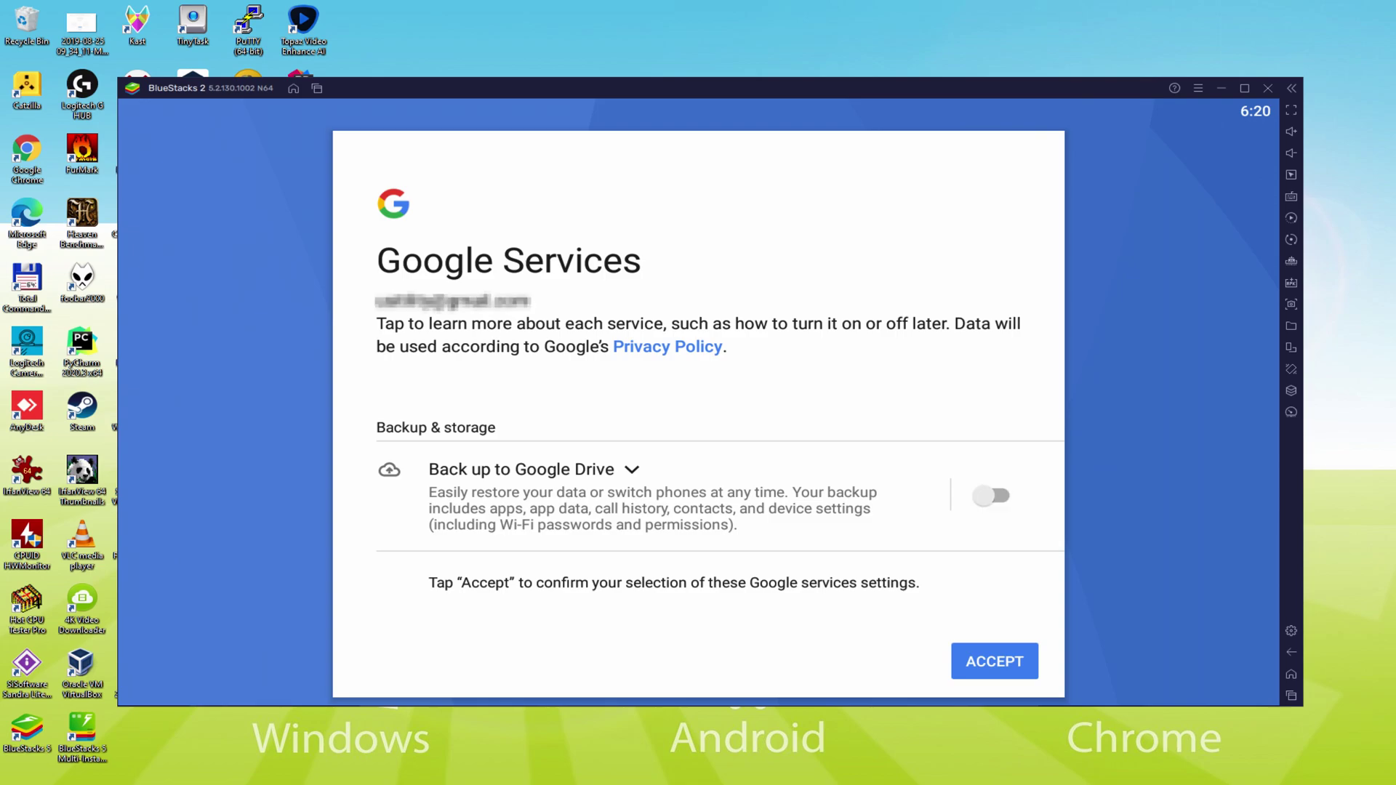
click(994, 661)
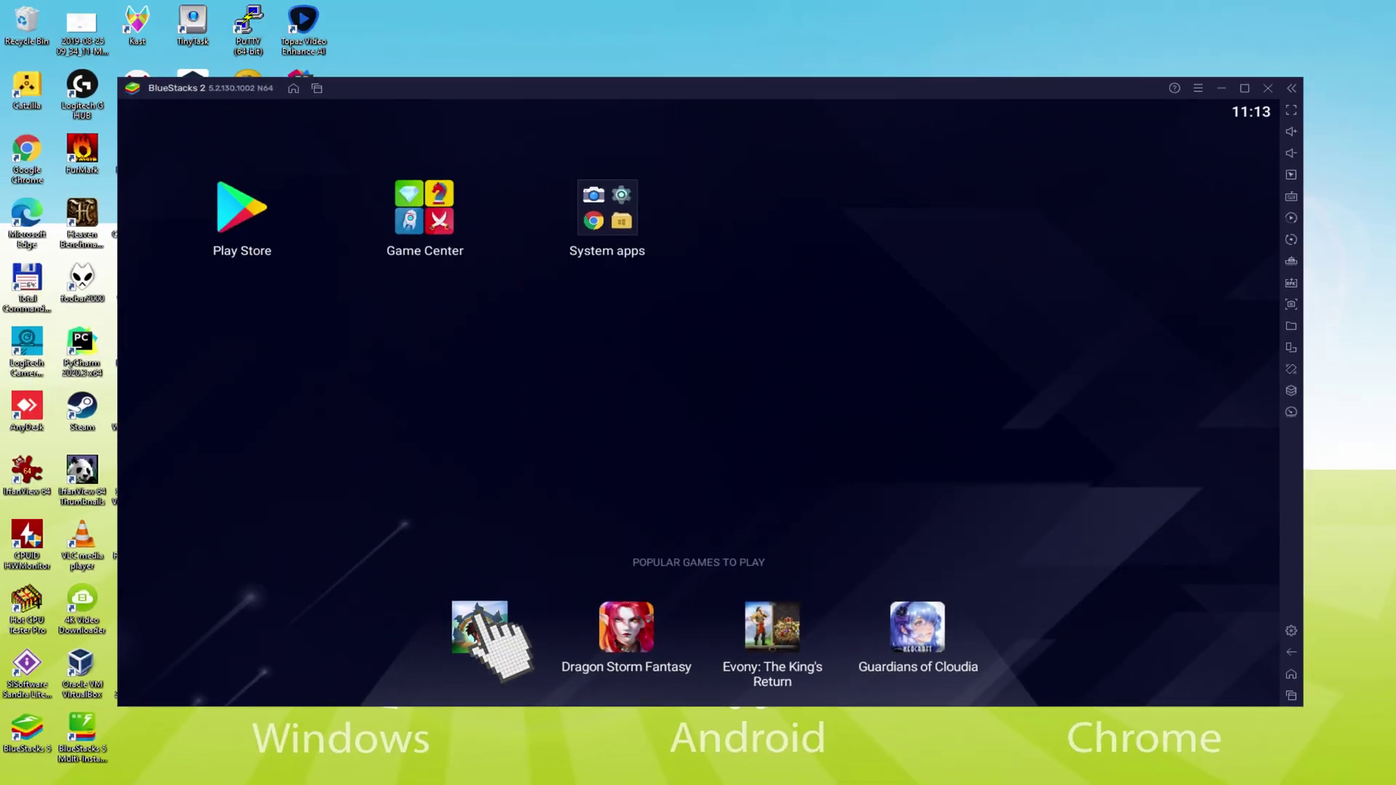
Step: Install Sunrise Village: Family Farm from its store page and launch it from the BlueStacks home screen
click(479, 621)
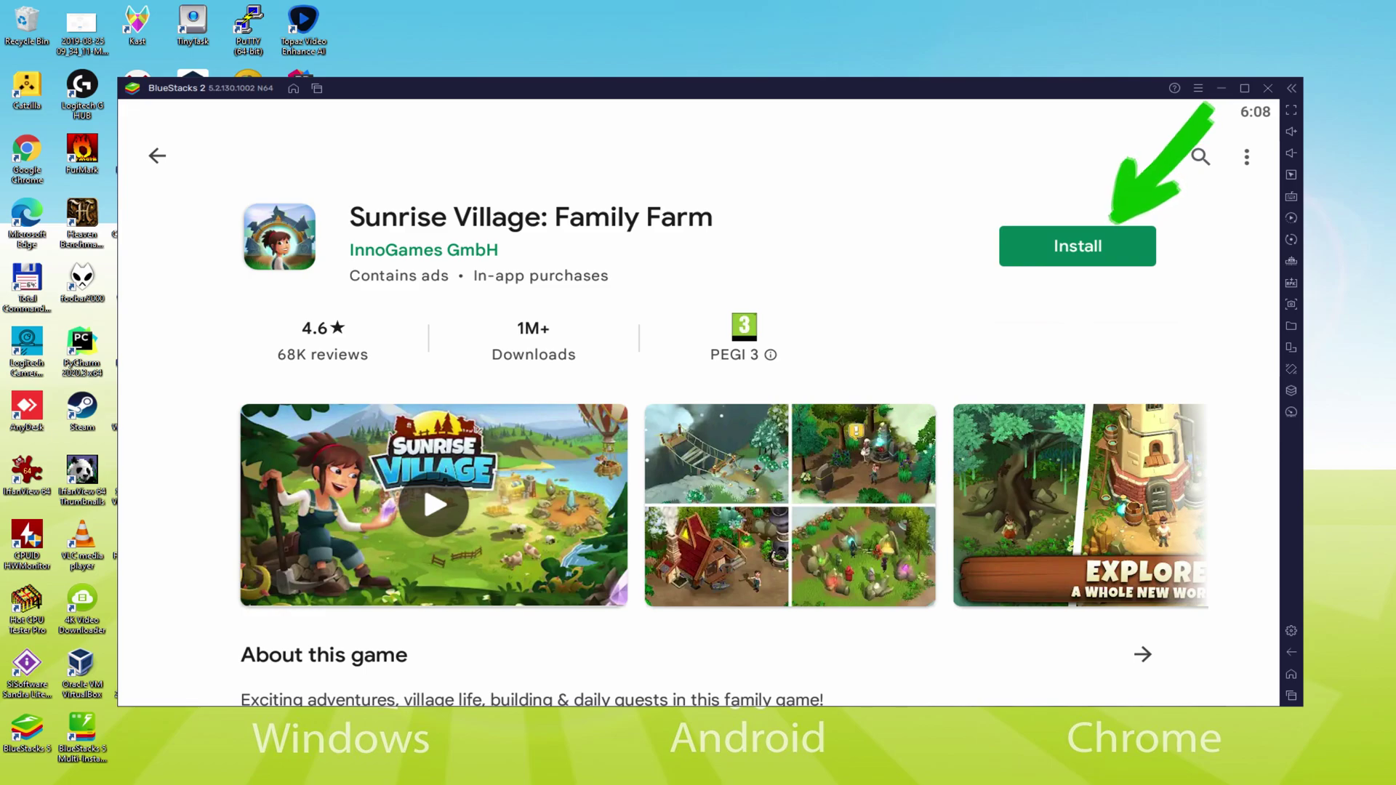
click(1113, 240)
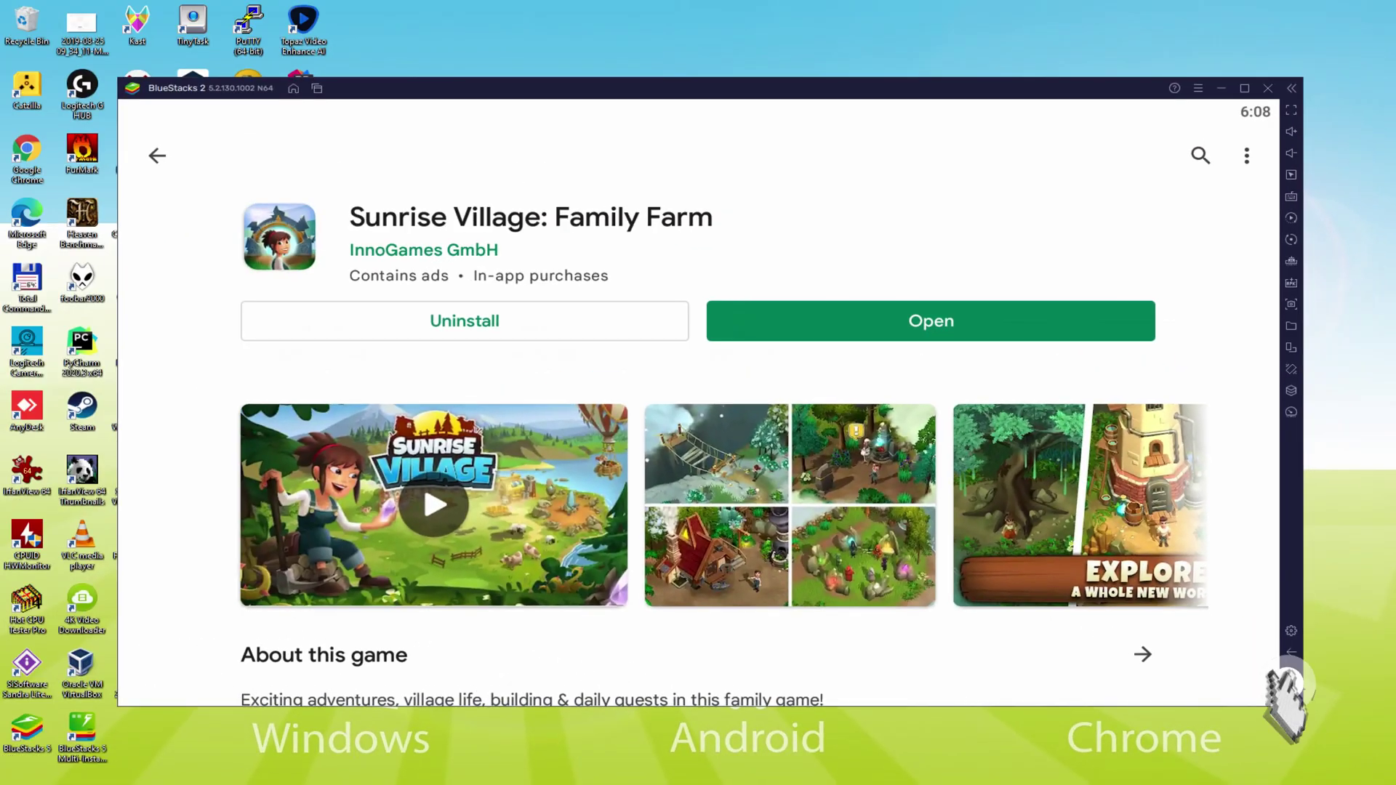
click(1191, 487)
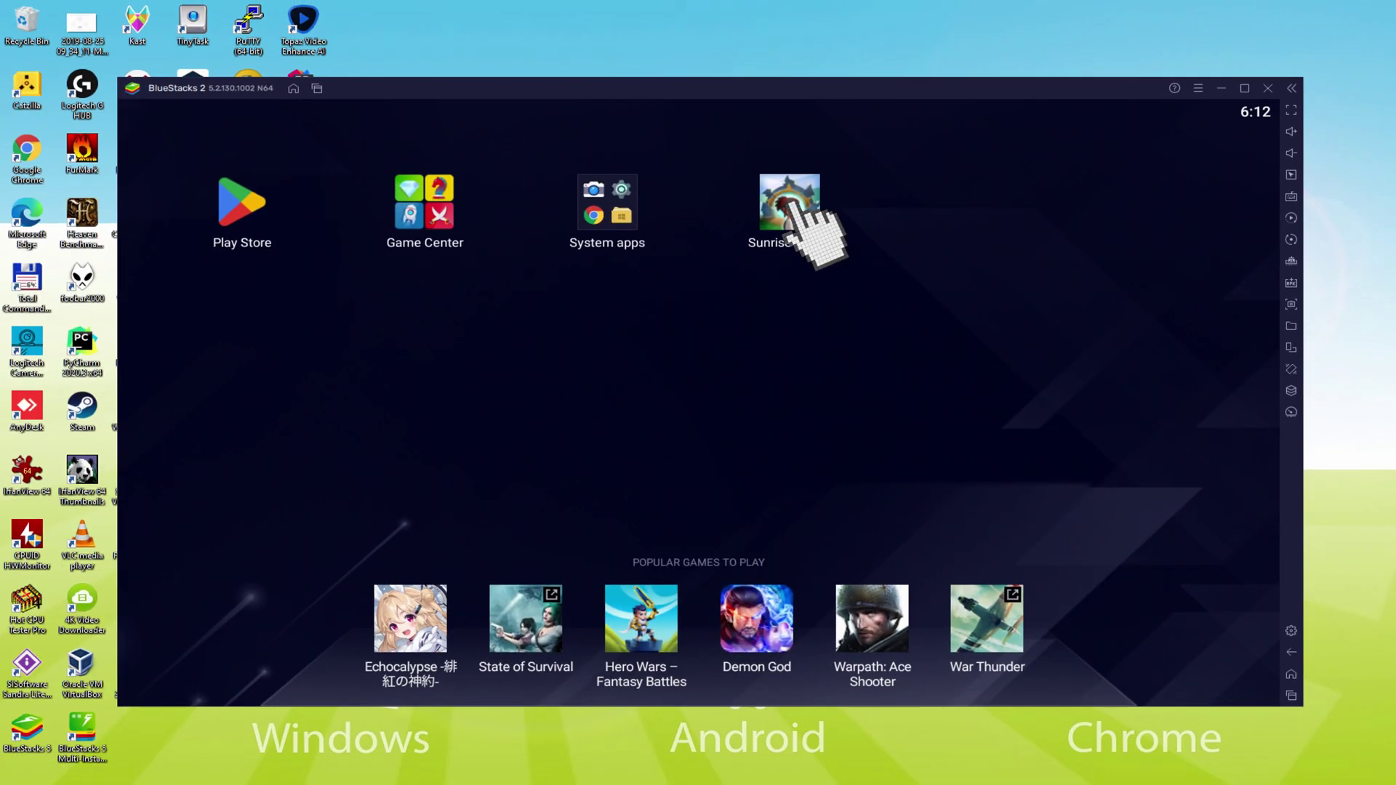
click(789, 206)
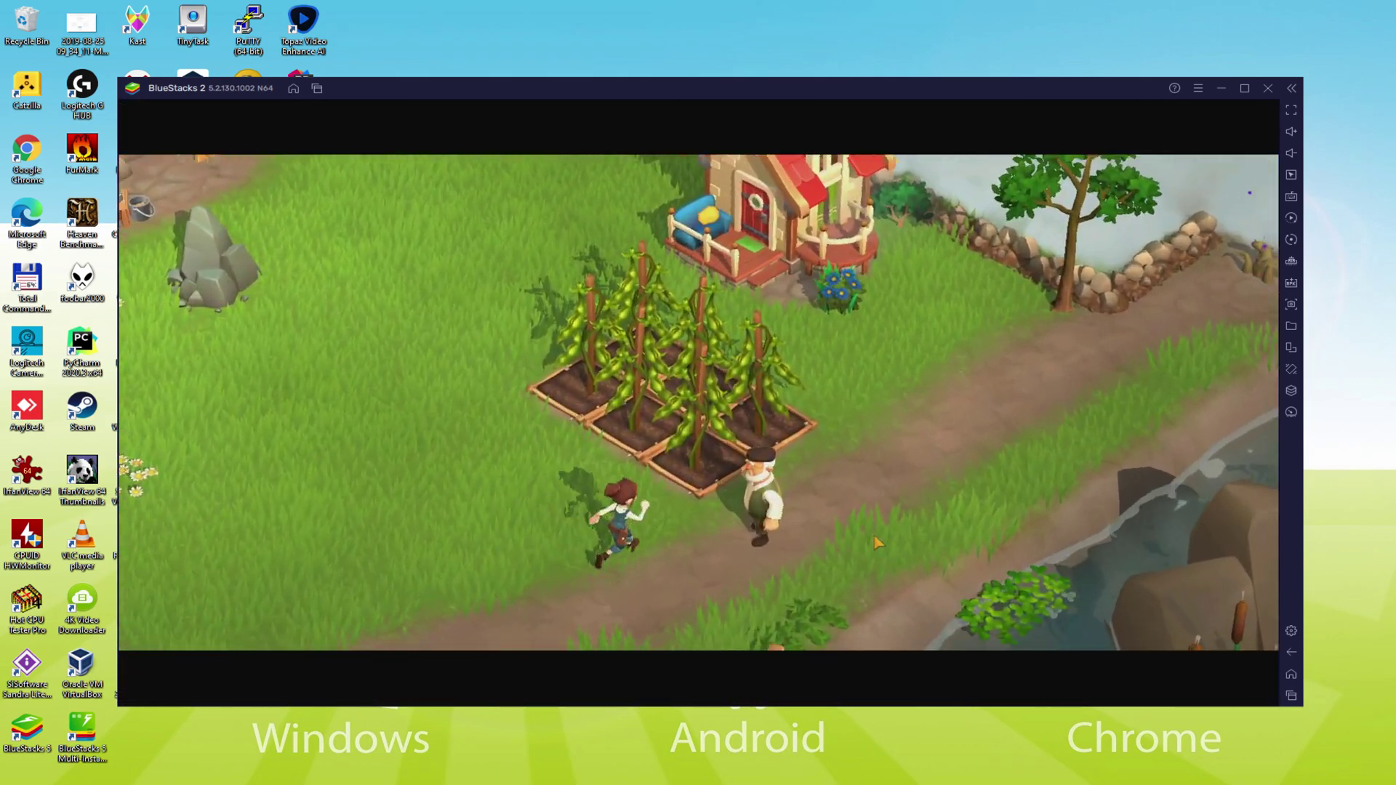
Step: Advance through Grandpa's requests to harvest and replant the peas, and close the seeding instructions
click(852, 407)
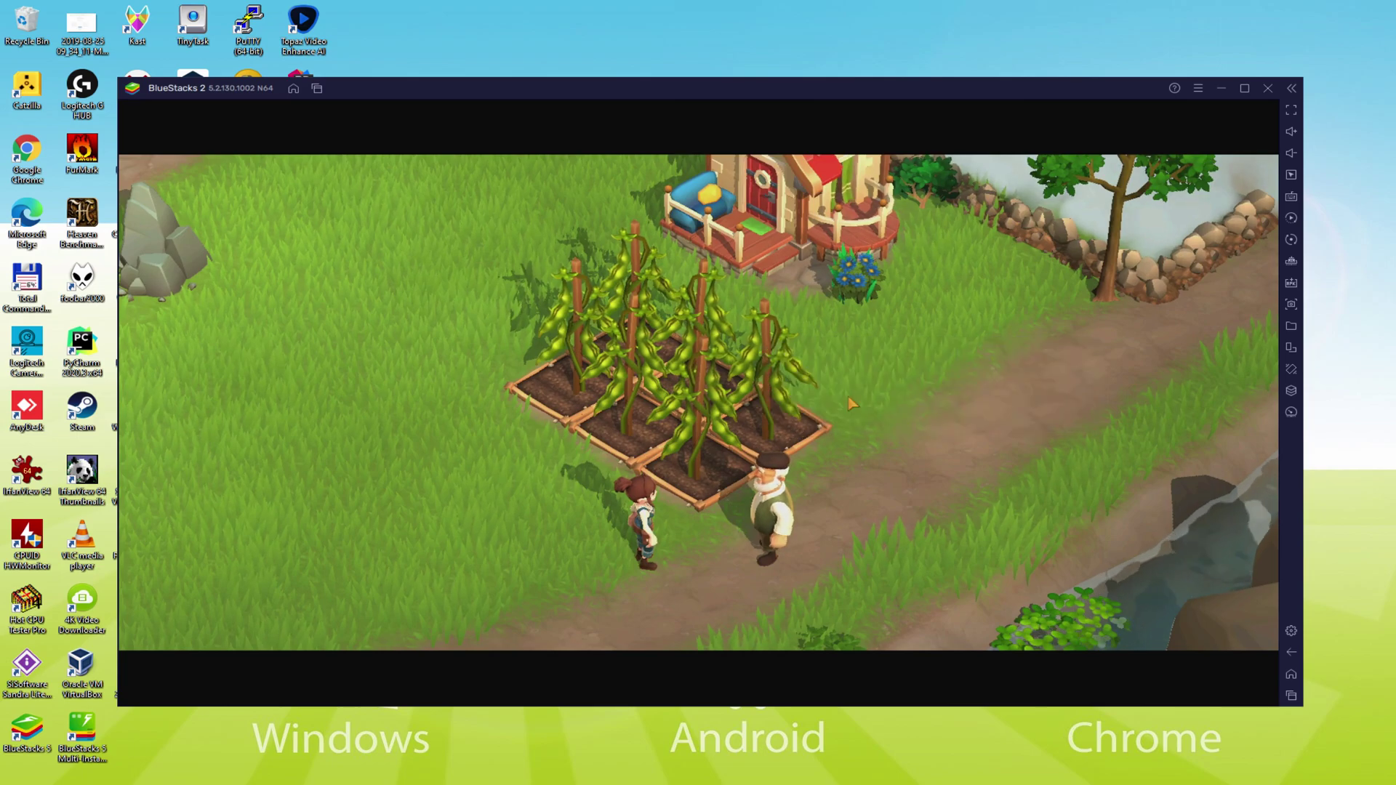
click(822, 399)
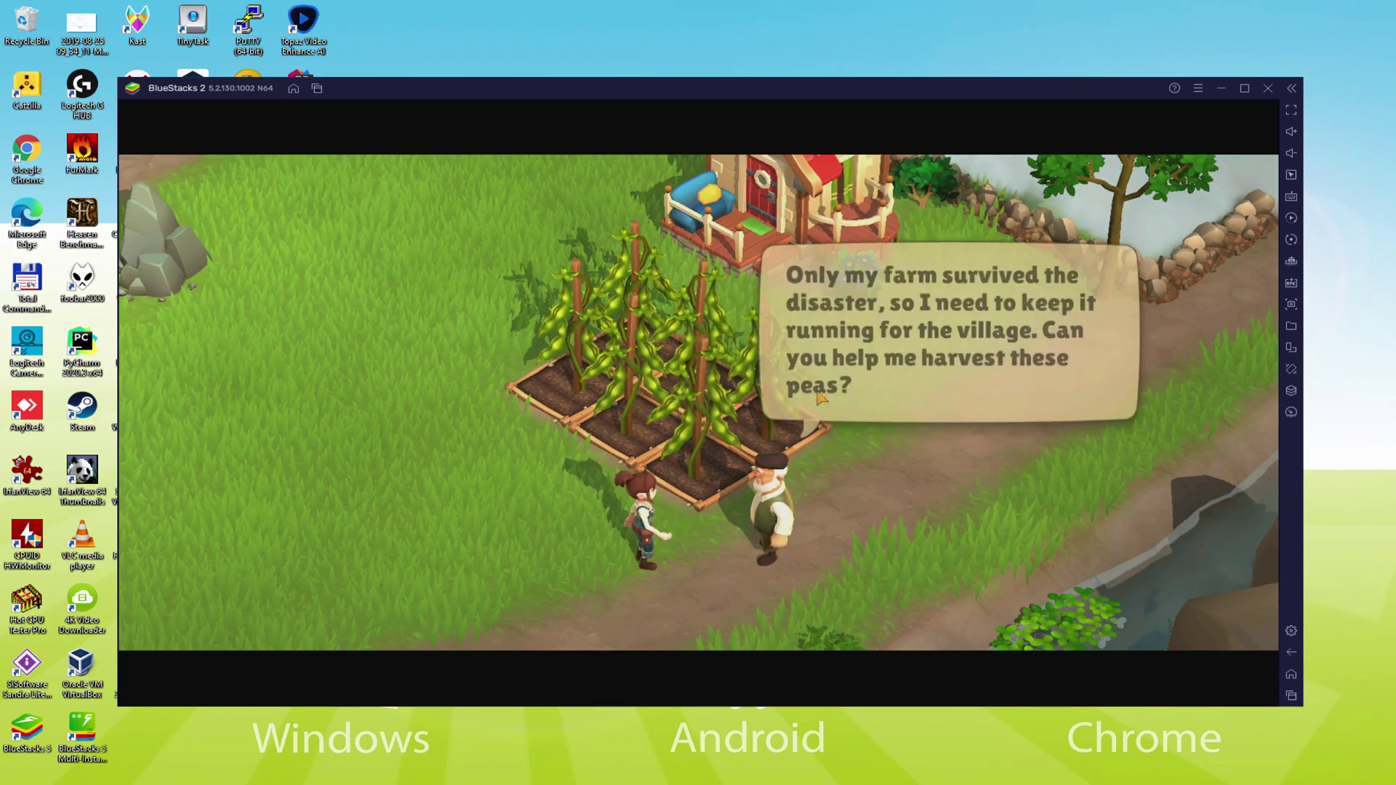
click(820, 398)
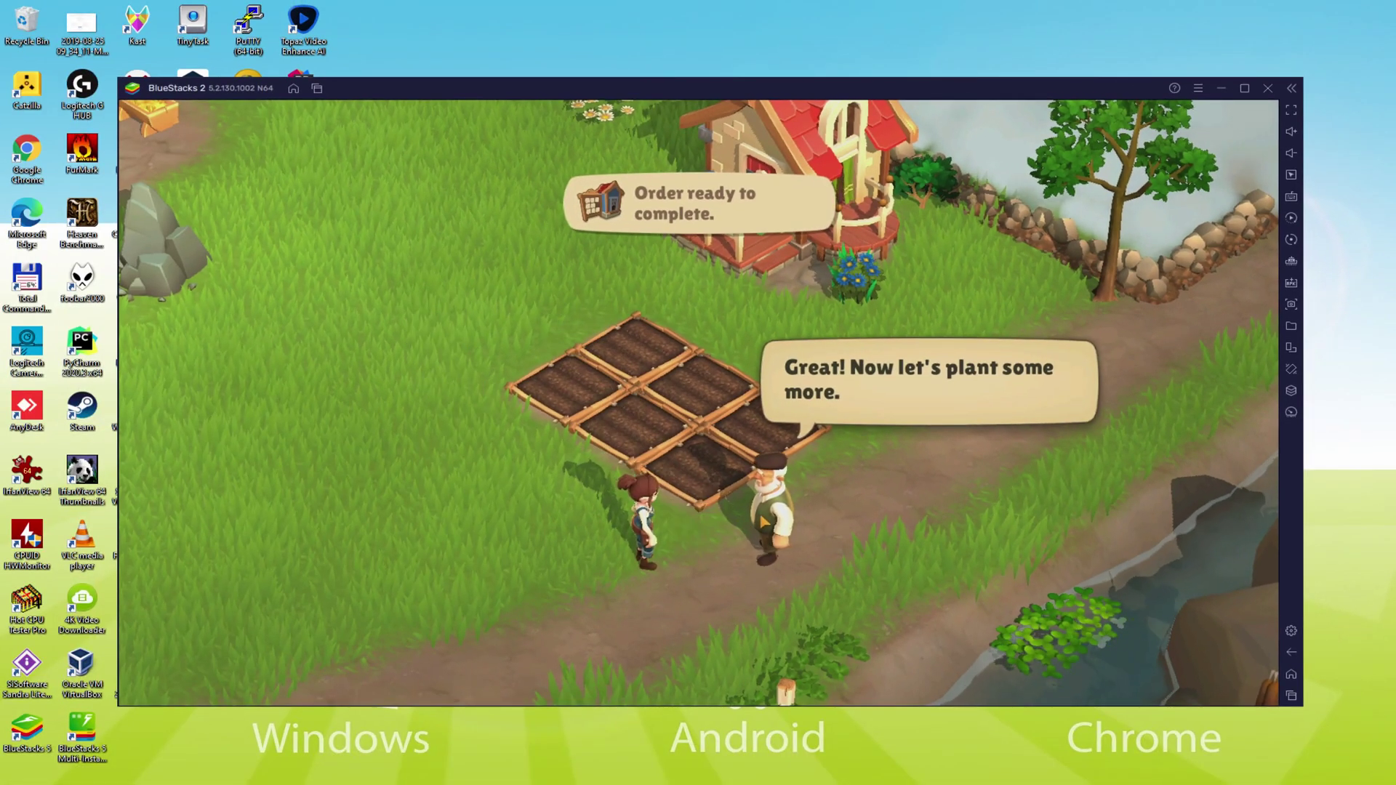
click(821, 418)
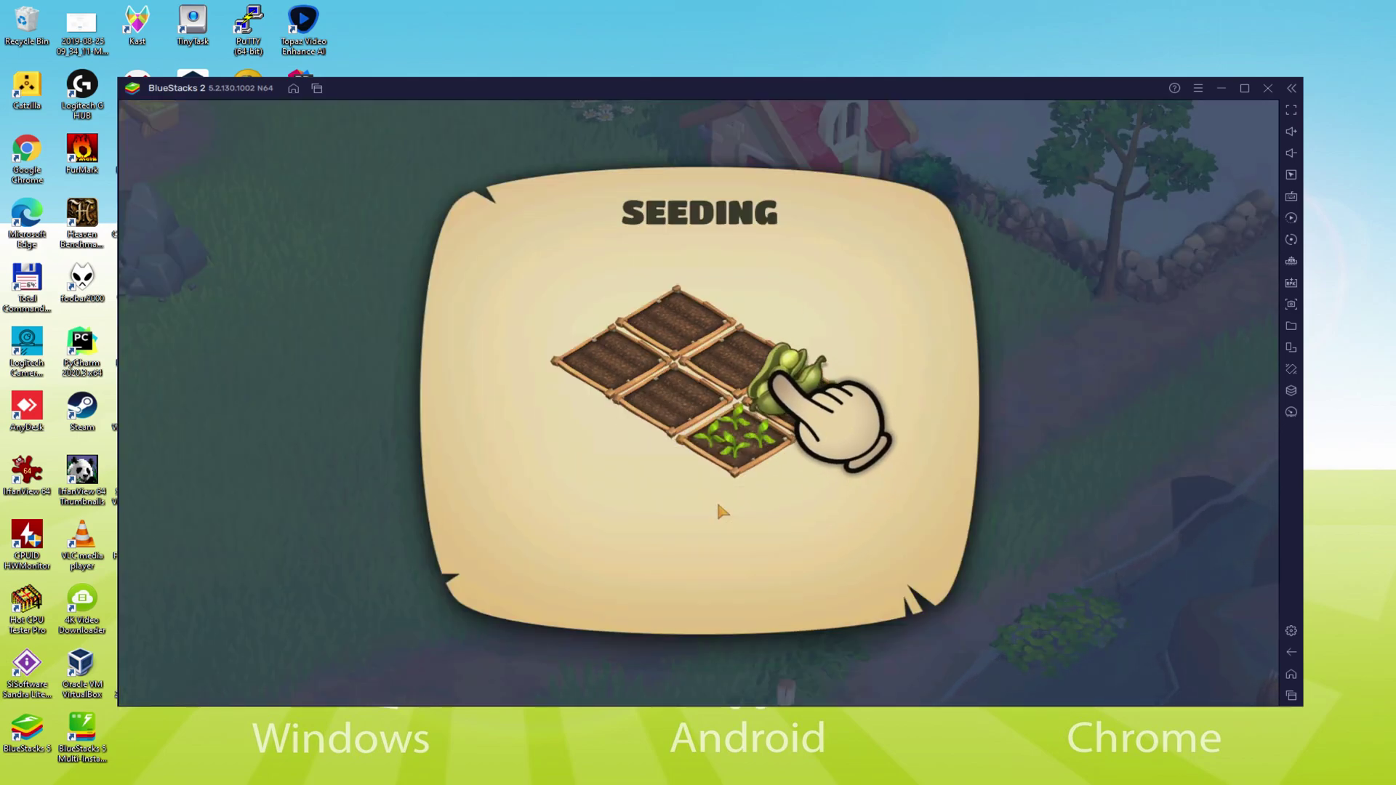
click(701, 586)
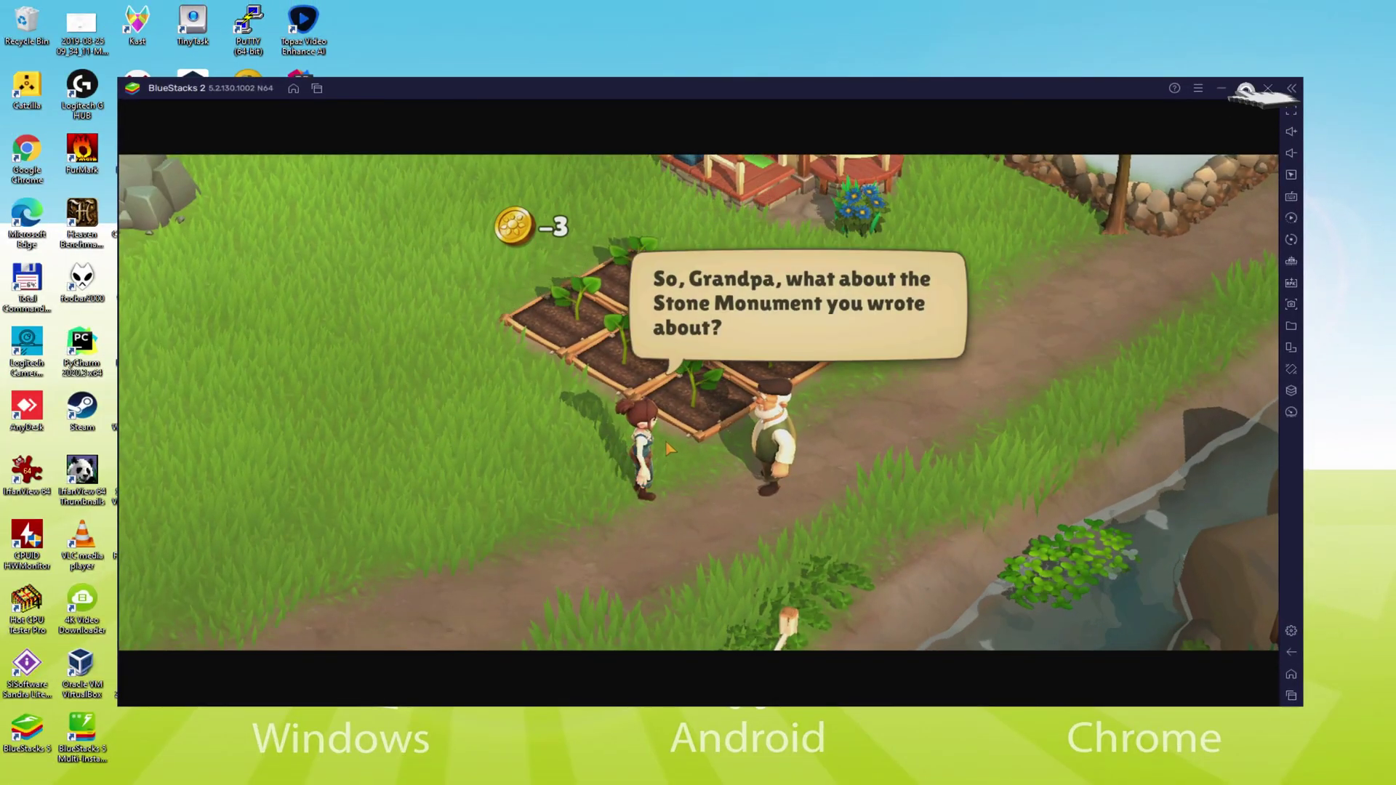
Step: Advance the conversation with Grandpa about the Stone Monument and the village legends
click(1120, 164)
click(817, 260)
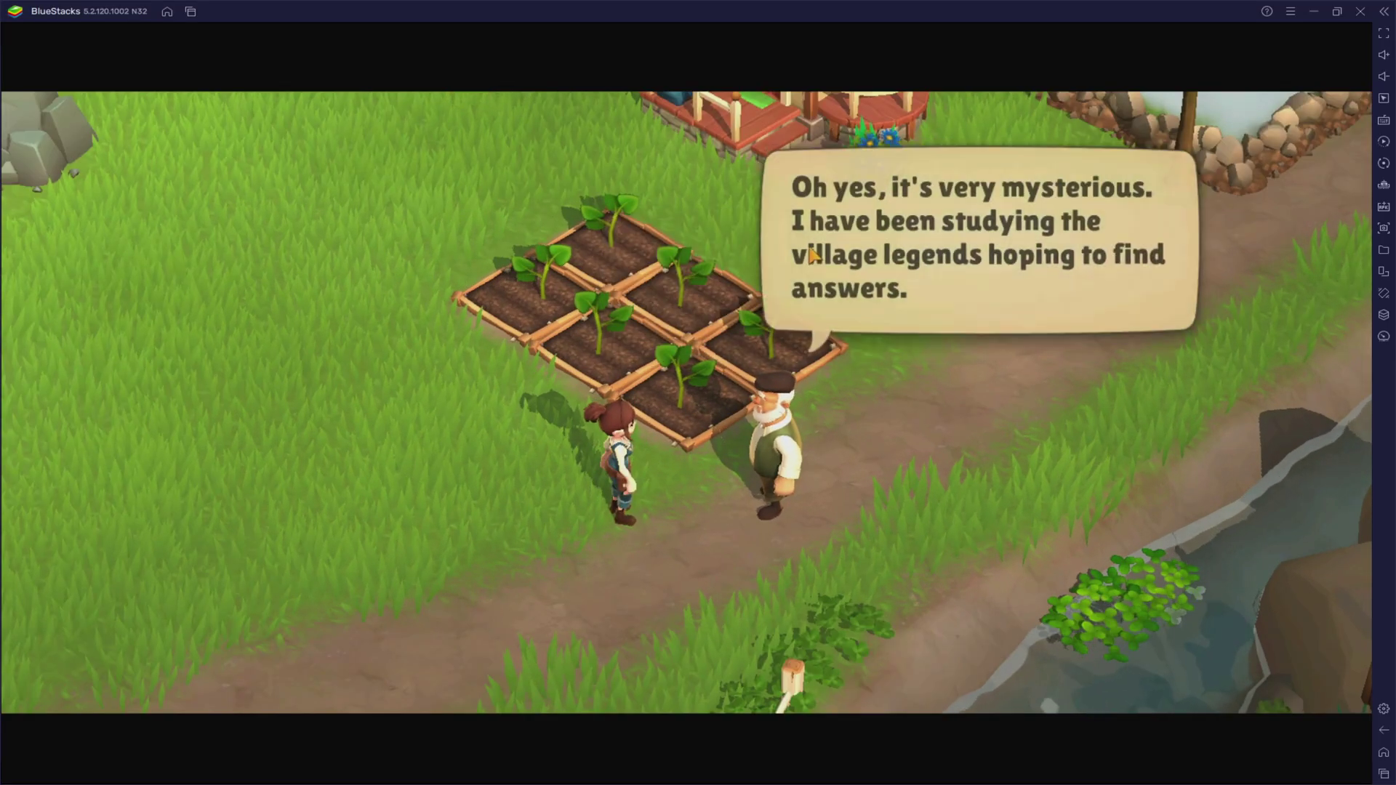
click(816, 260)
click(825, 314)
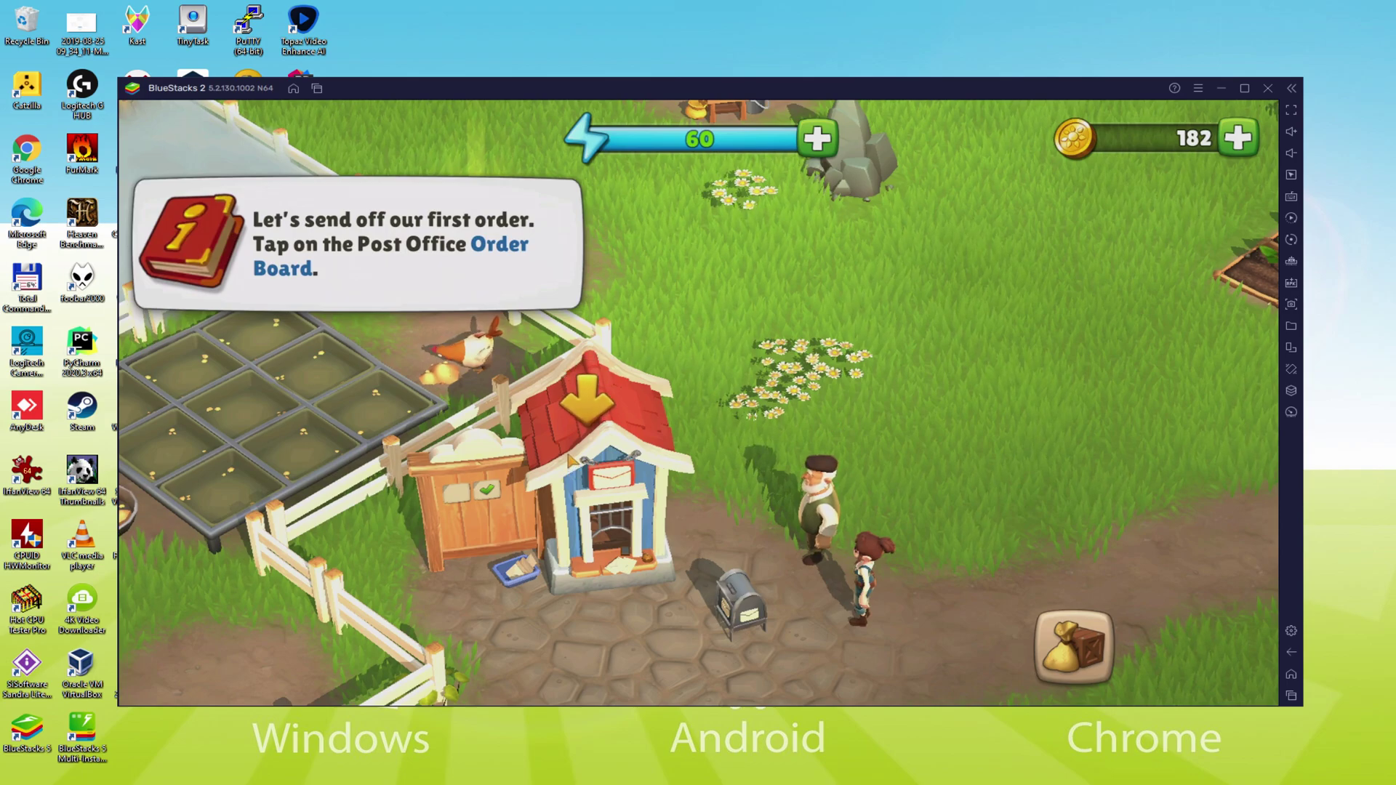
Step: Send off the first order from the Post Office Order Board and collect the chicken's eggs
click(569, 460)
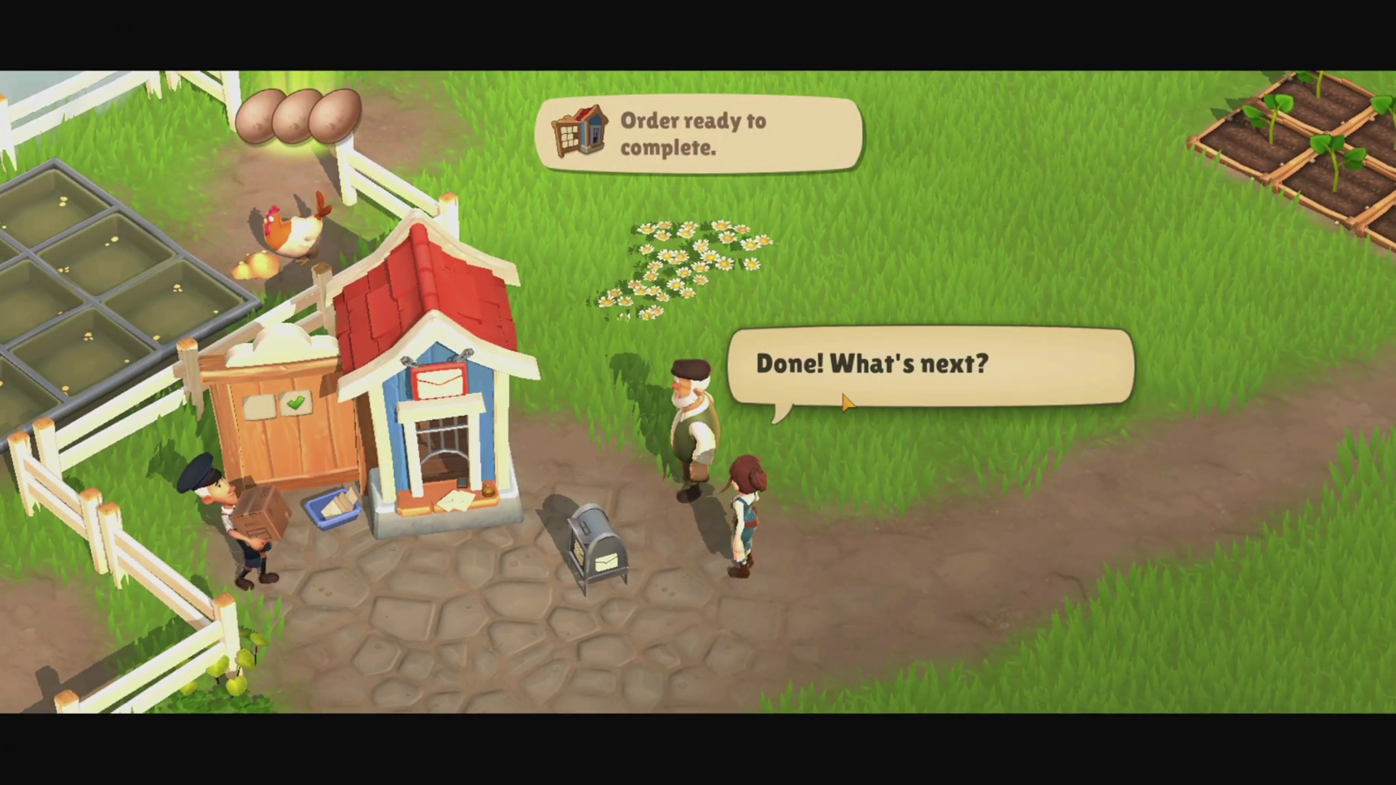
click(842, 394)
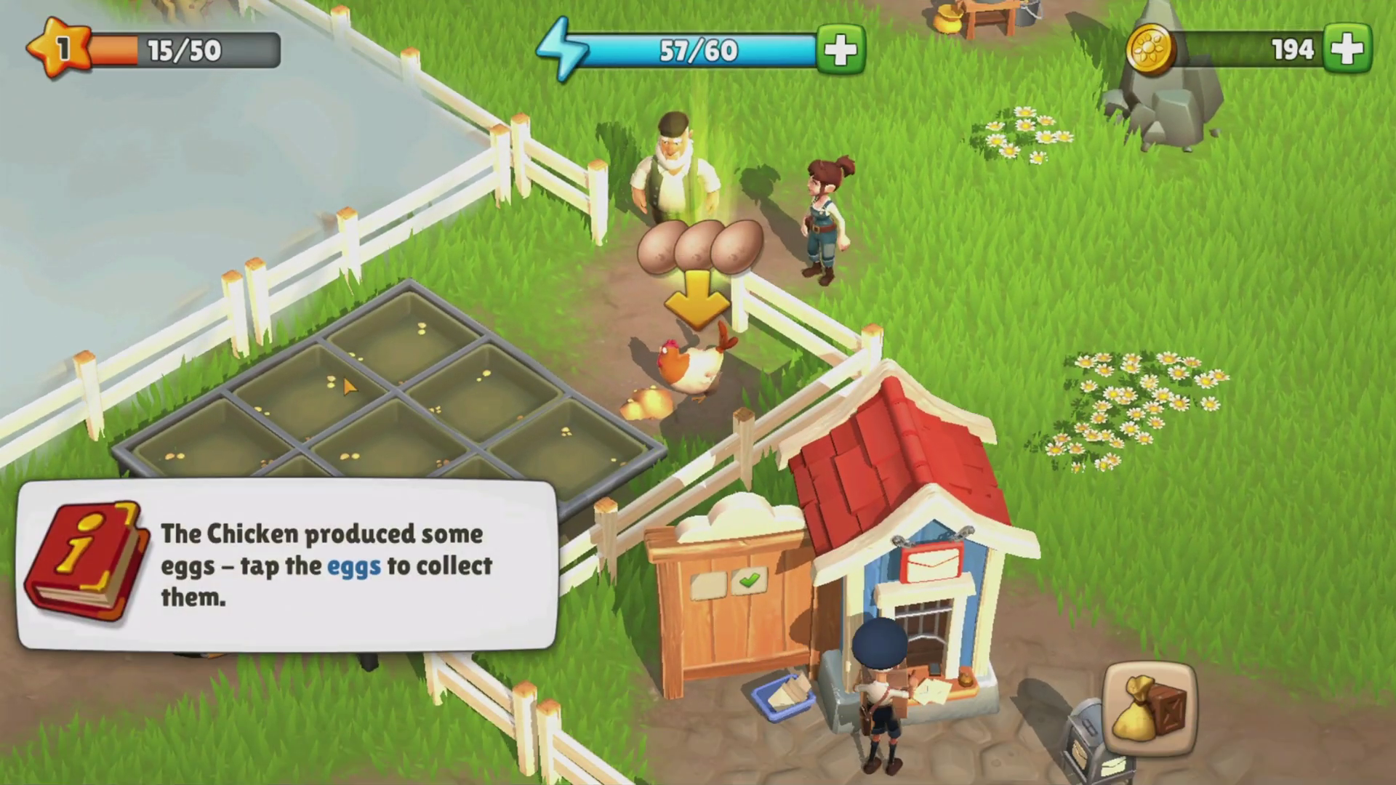
click(699, 246)
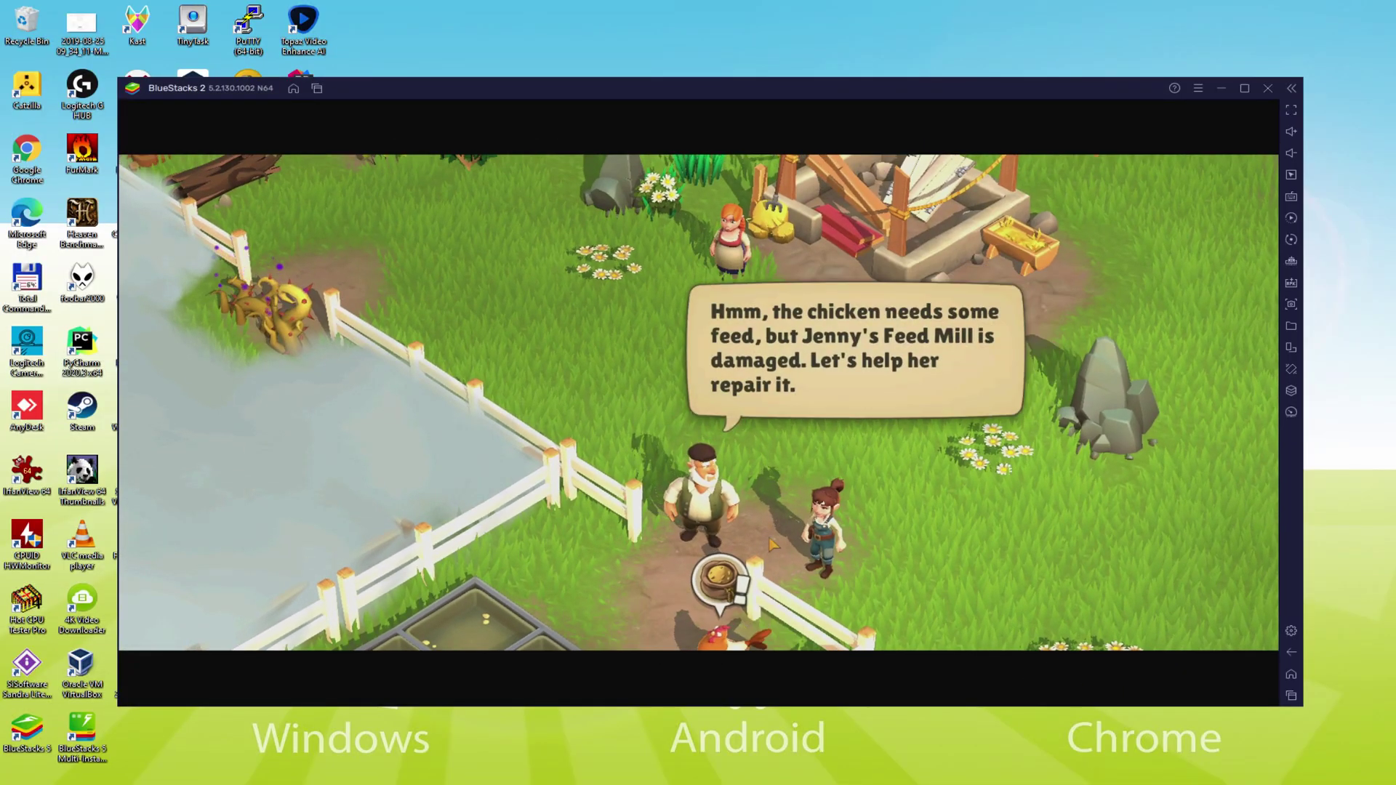
Step: Check the resources needed to repair the Feed Mill and break up the Medium Stone for stones
click(773, 545)
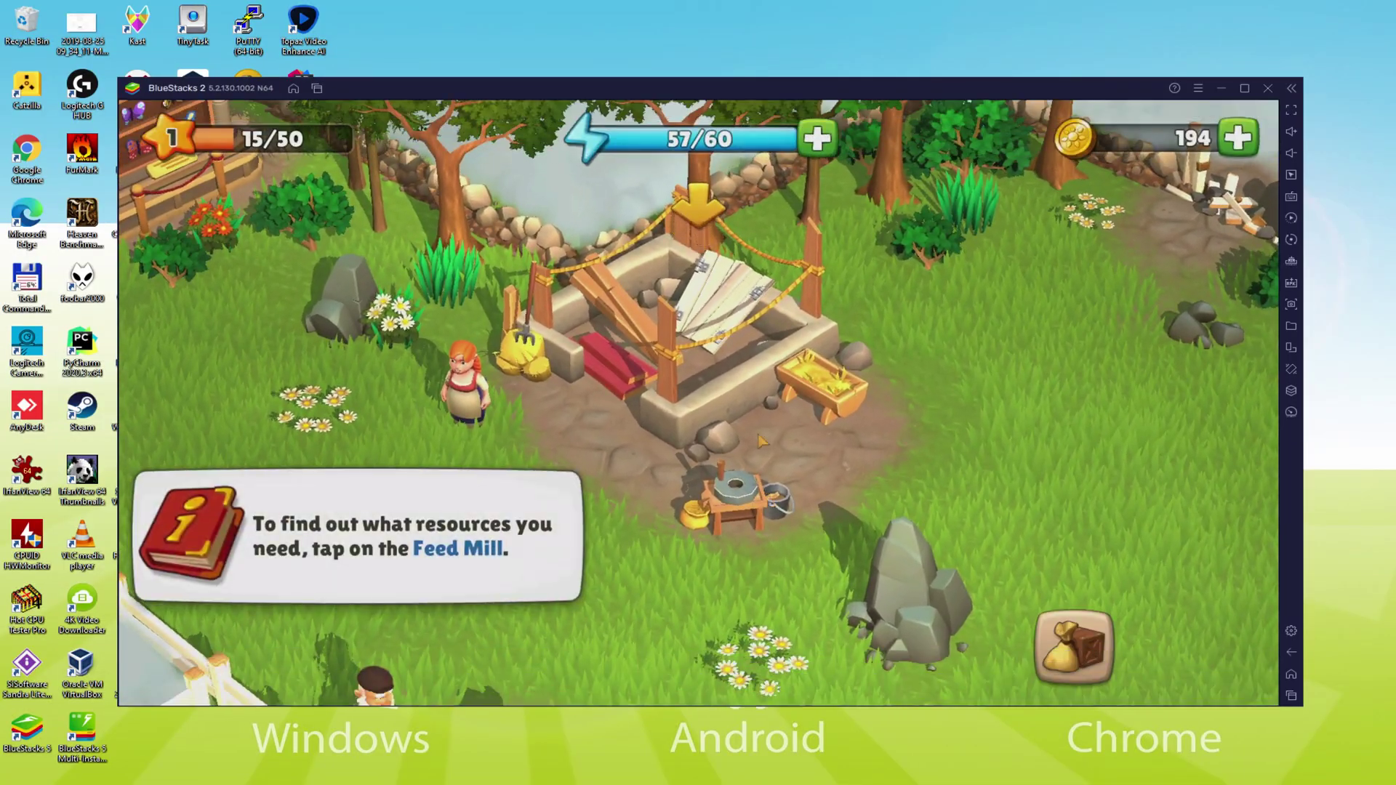
click(692, 292)
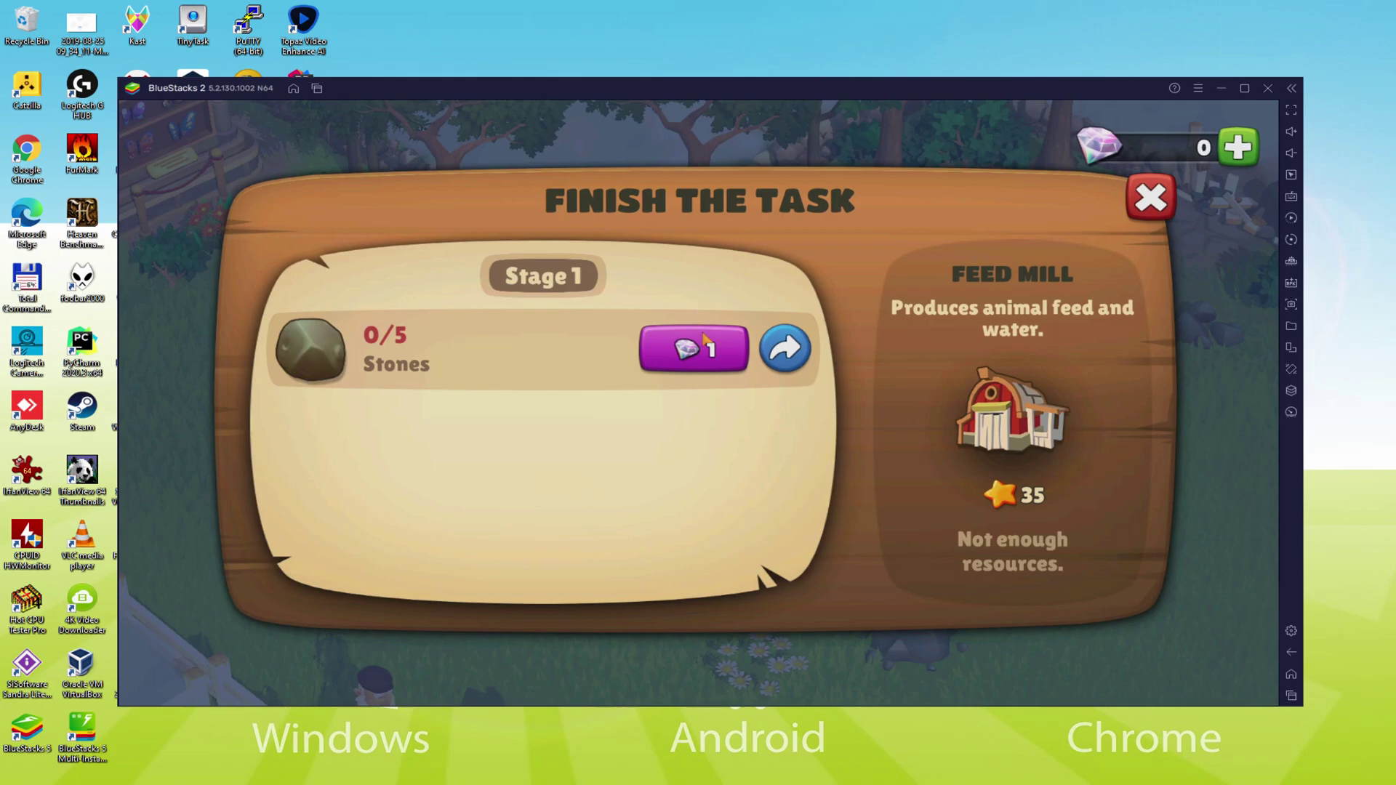
click(797, 352)
click(694, 312)
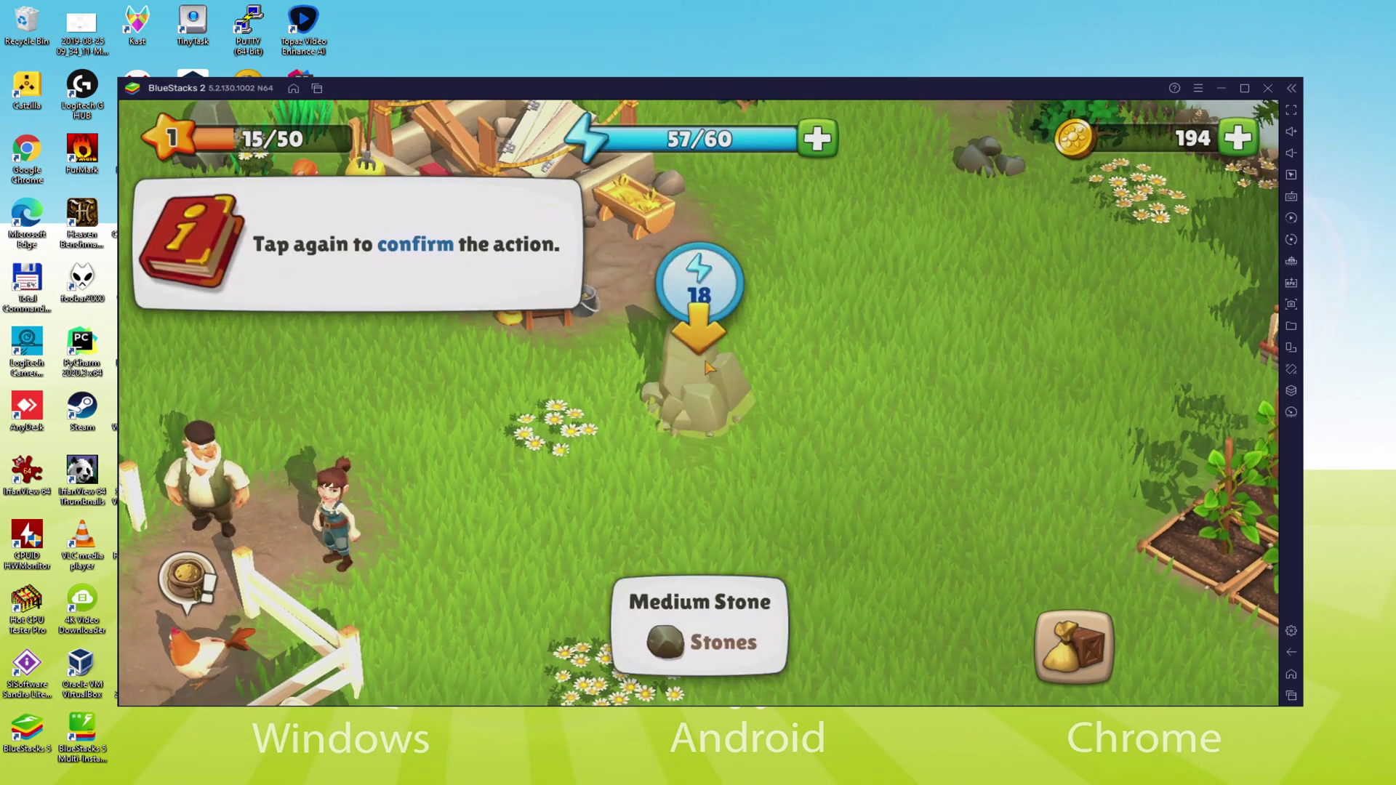
click(695, 313)
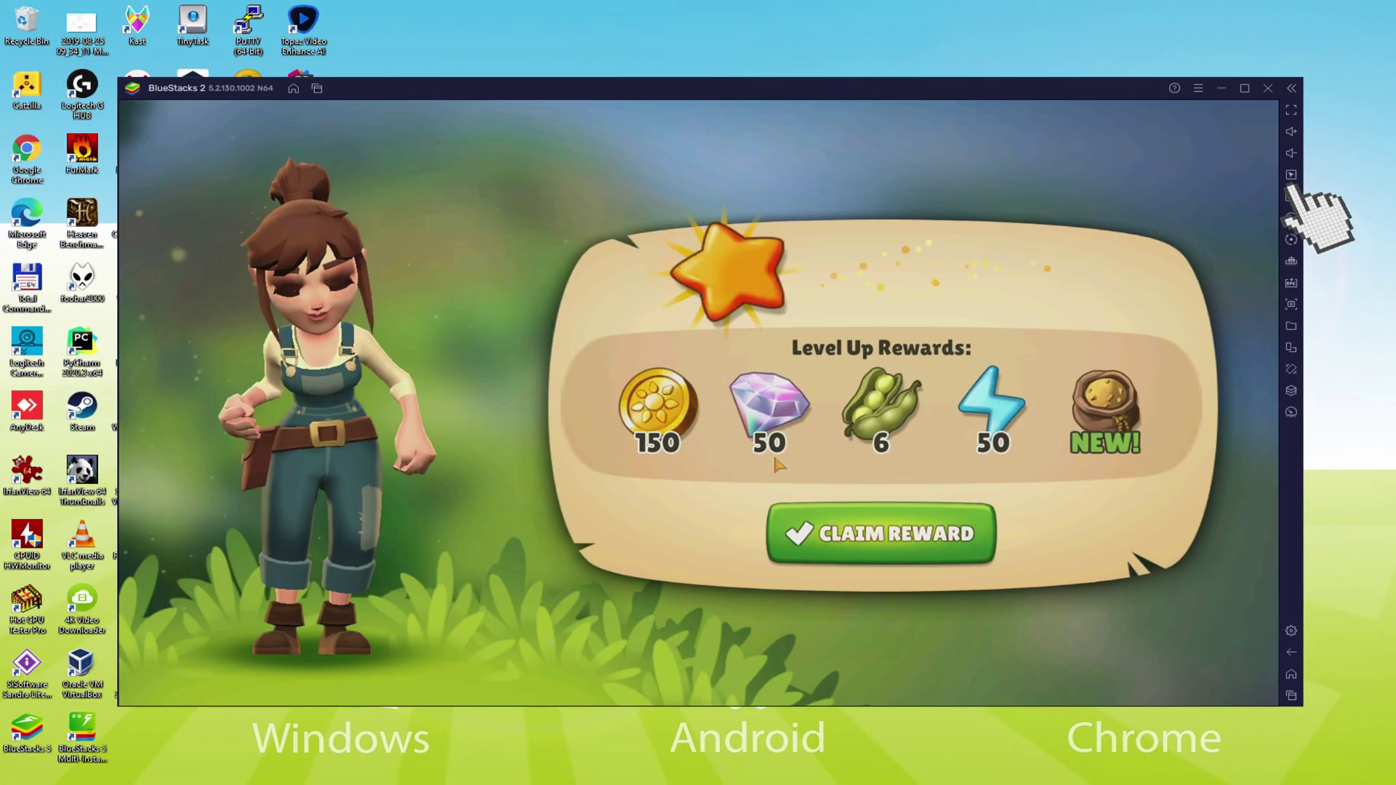
Step: Open the controls editor and complete the Feed Mill's chicken feed production instructions
key(ctrl+shift+a)
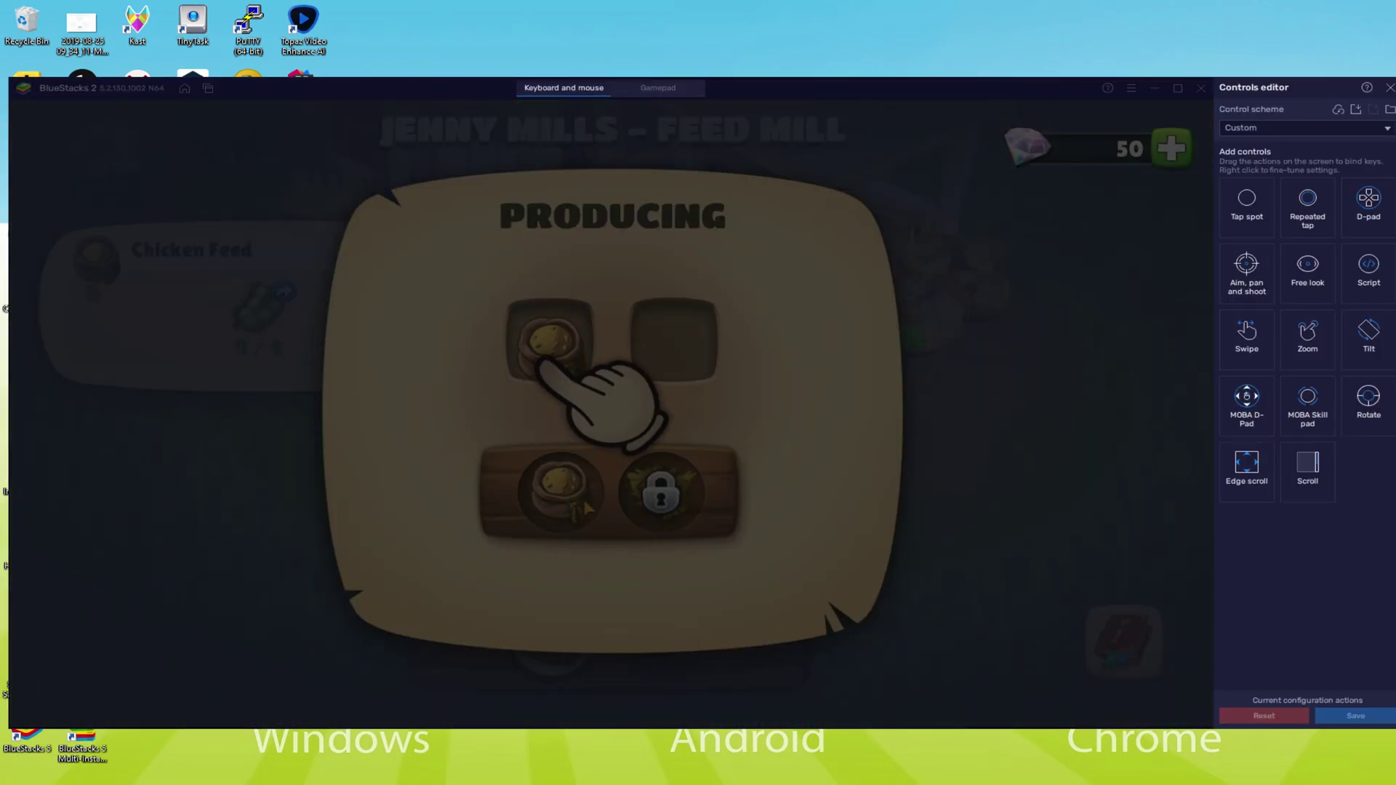
drag(585, 507, 560, 347)
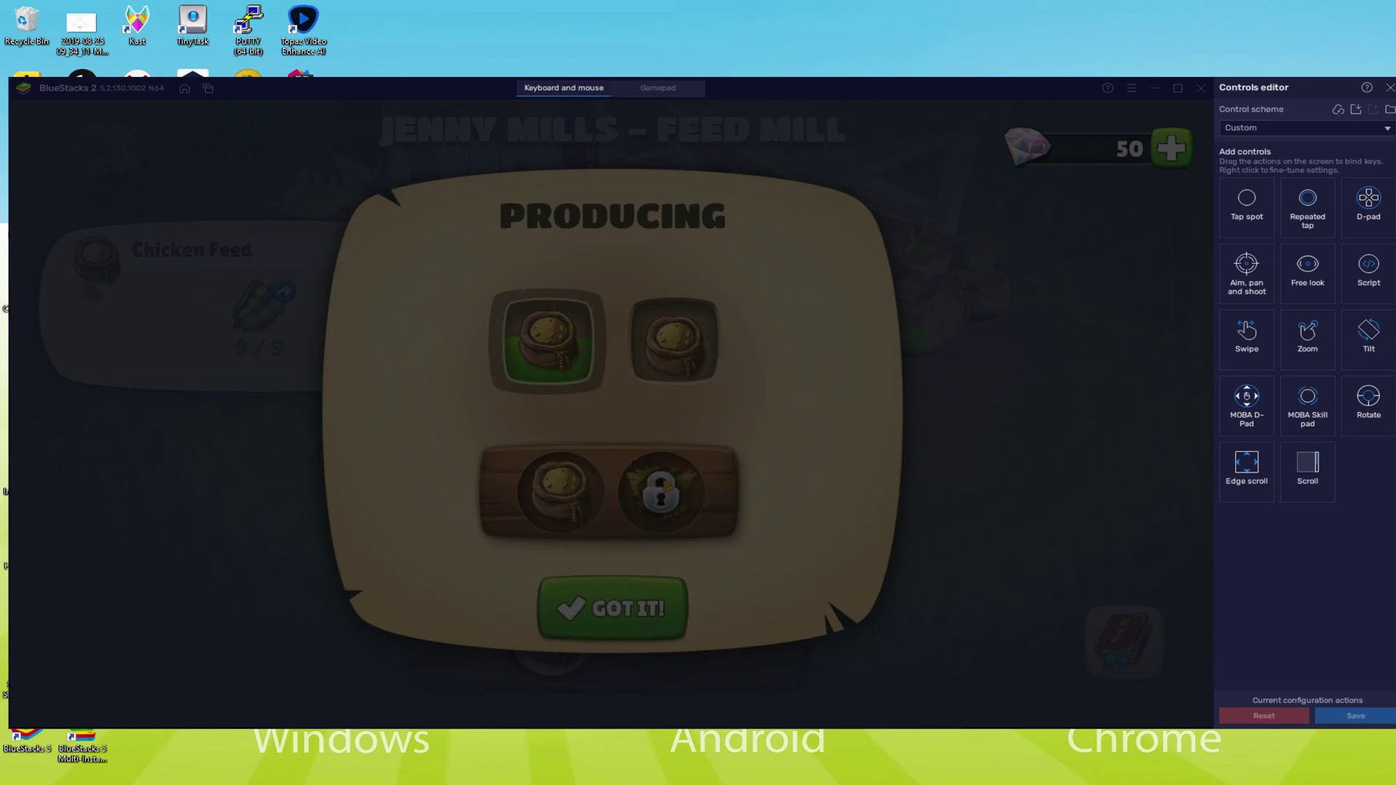
click(590, 607)
Step: Queue chicken feed at the Feed Mill, finish it instantly for free, and close the controls editor
drag(553, 638, 502, 497)
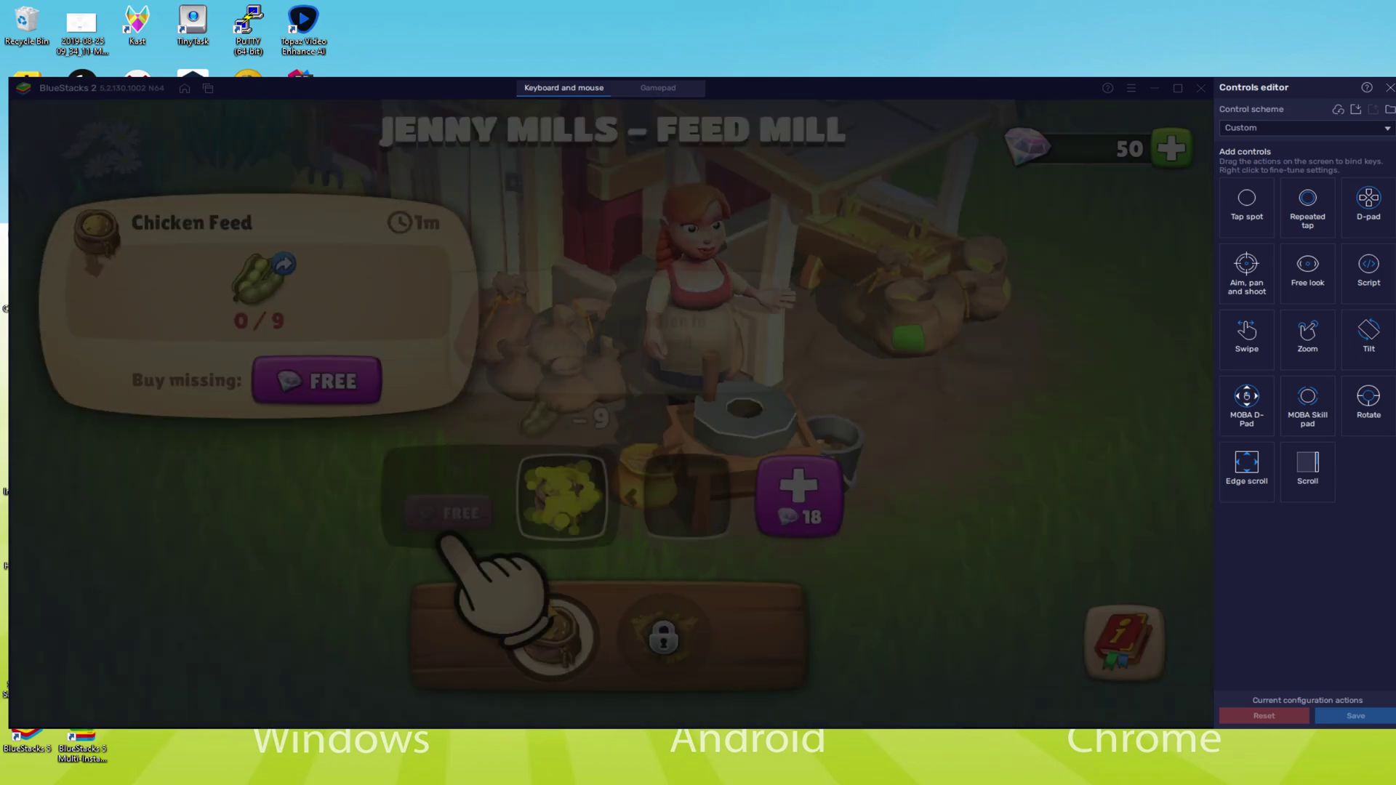
click(483, 517)
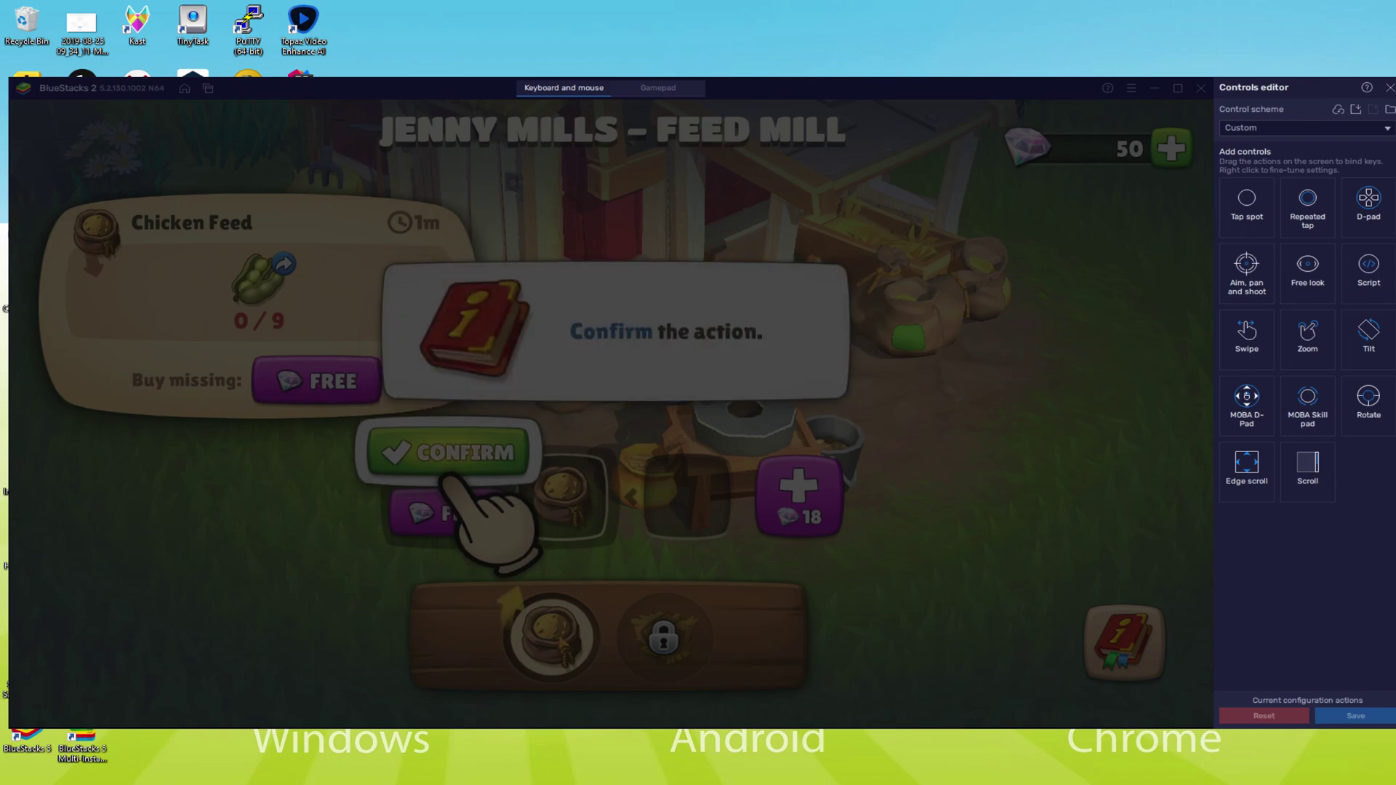
click(490, 464)
key(ctrl+shift+a)
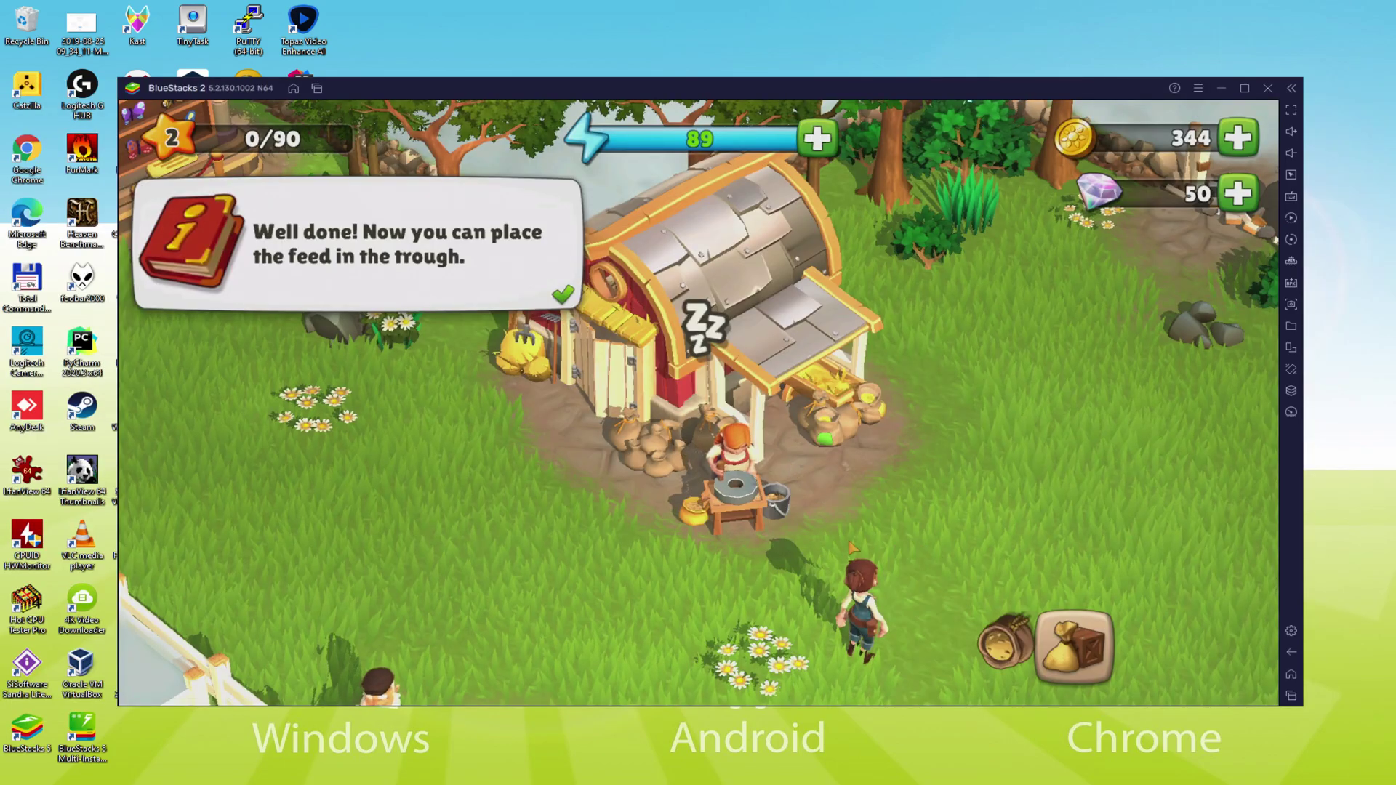
Step: Place the chicken feed in a slot of the chicken's trough
click(451, 314)
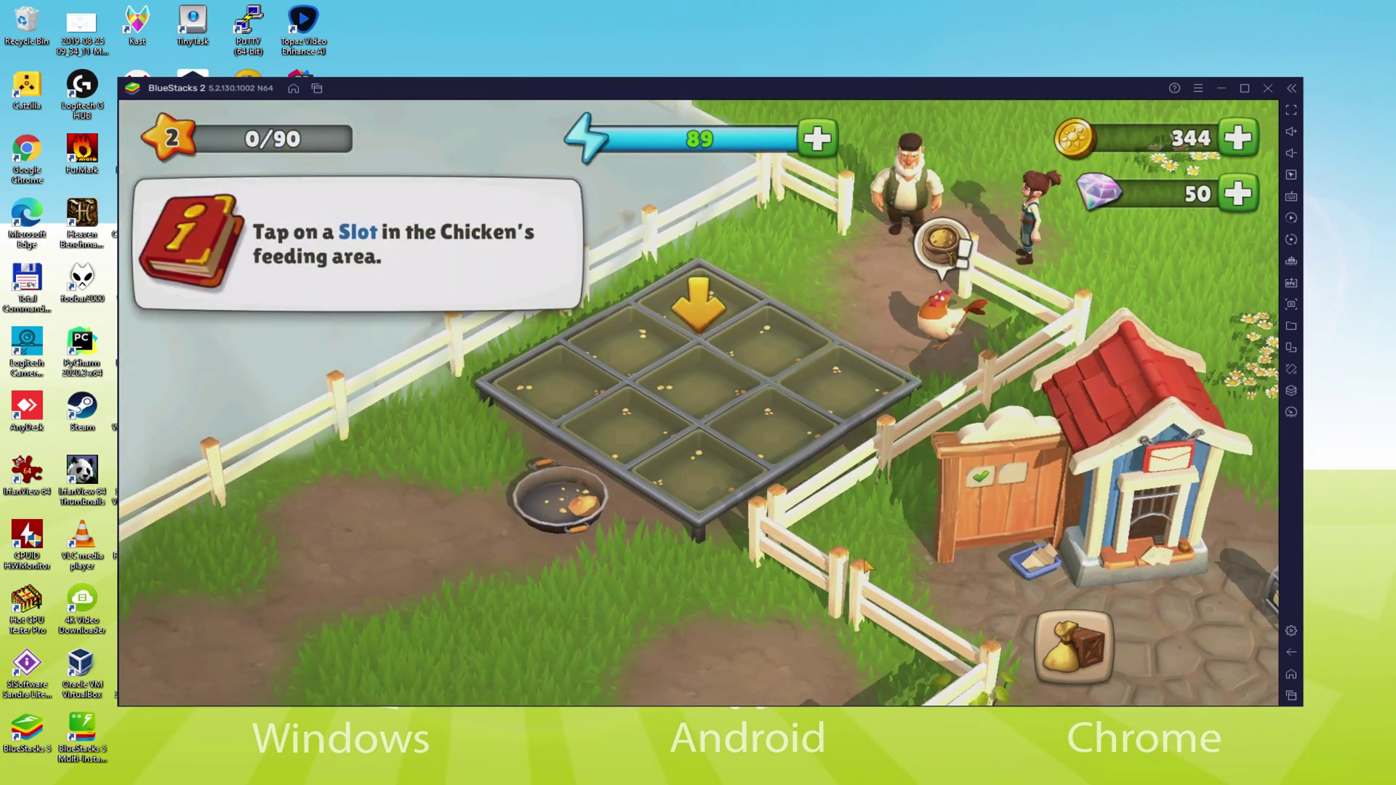
click(664, 363)
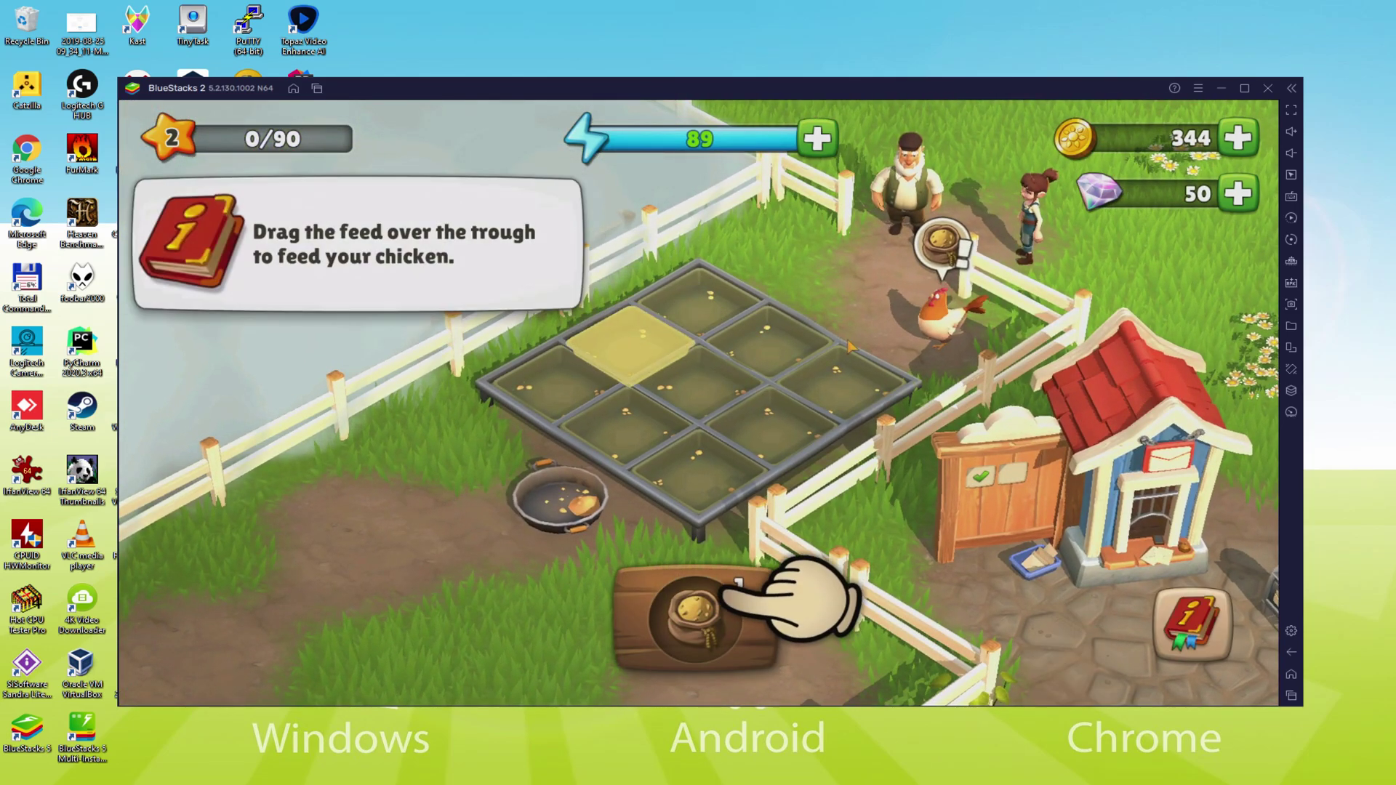
drag(664, 439, 629, 338)
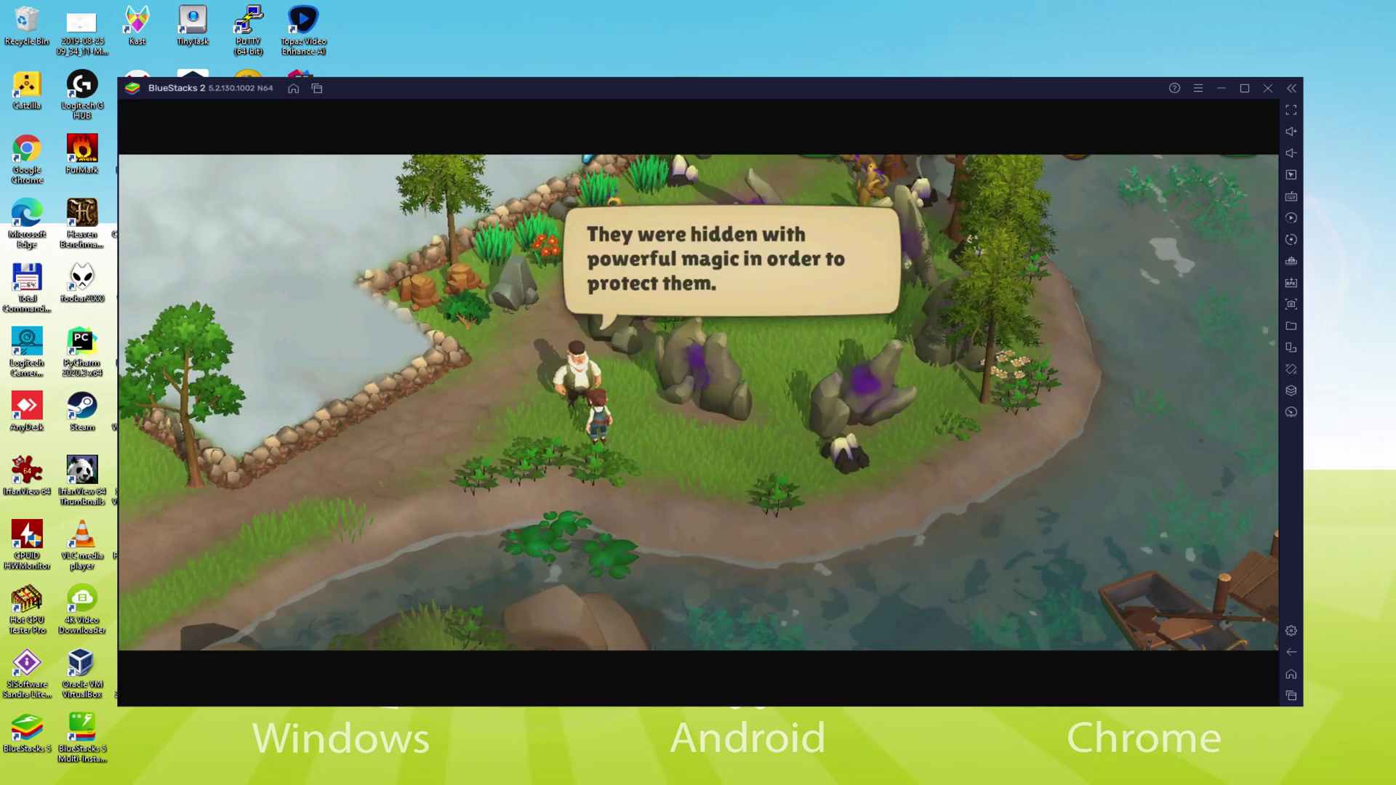
Step: Advance Grandpa's conversation about the Monument and the vanished Elemental Crystals to its end
click(636, 327)
click(635, 320)
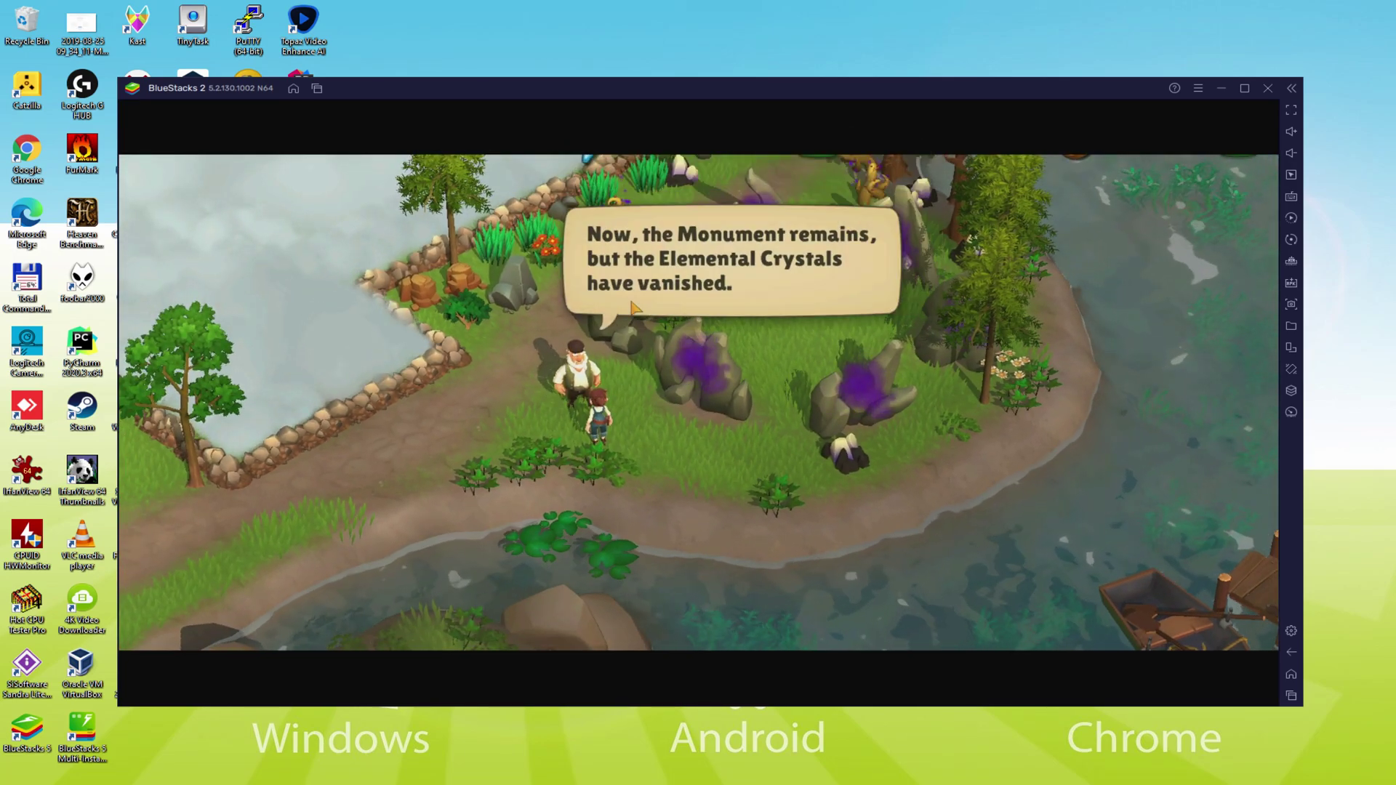
click(632, 307)
click(634, 307)
click(363, 264)
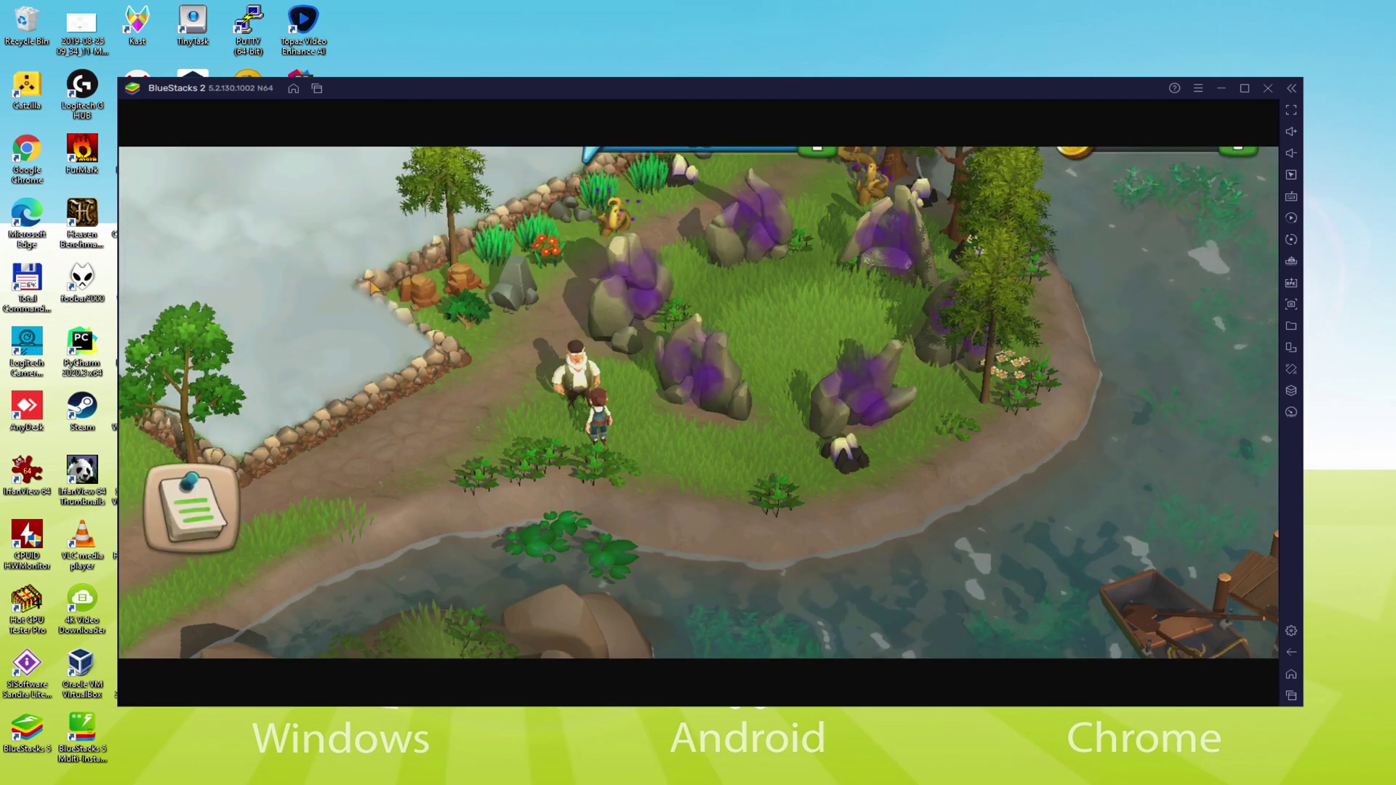
Step: Open Grandpa's Helping Hand quest, go to its Harvest Peas task, and harvest all six pea plots with the Sickle
click(193, 509)
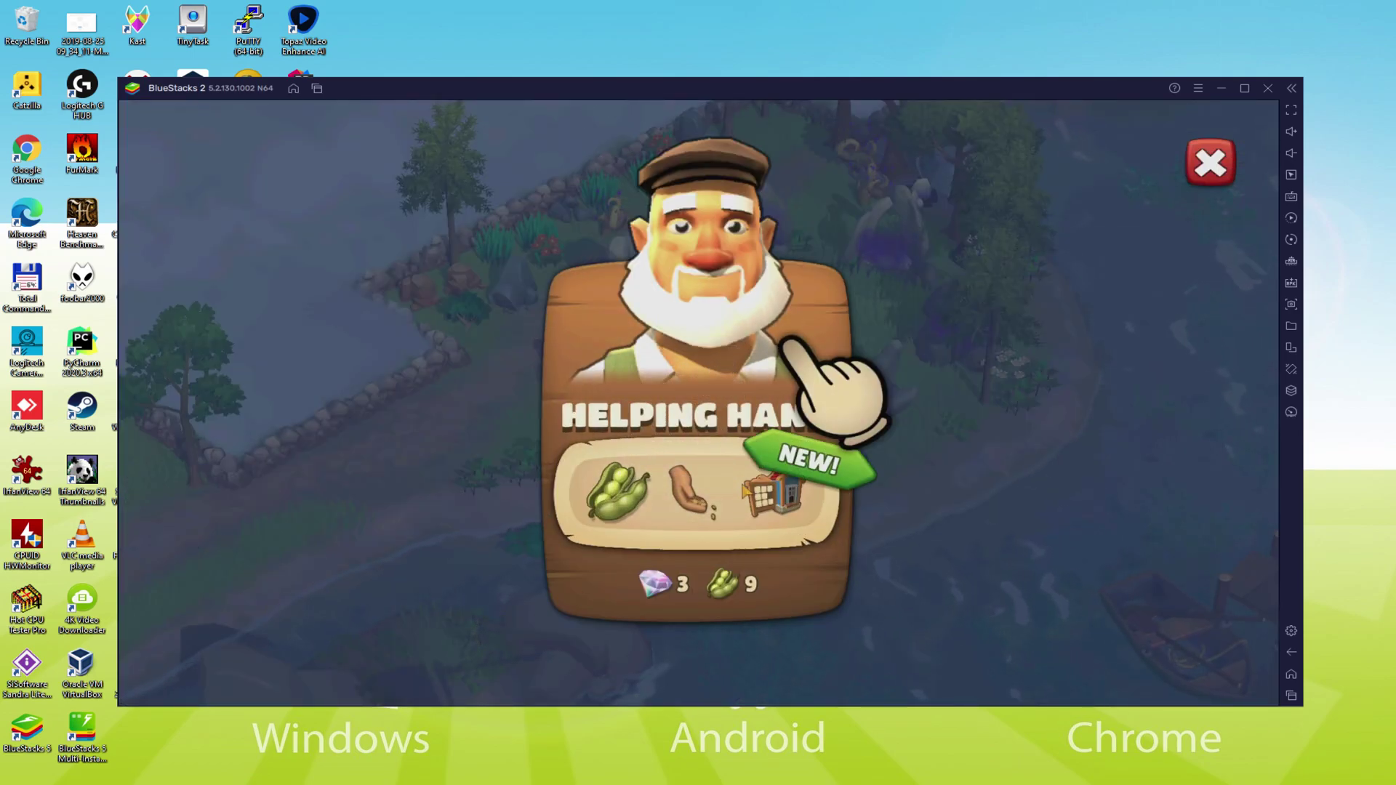
click(803, 463)
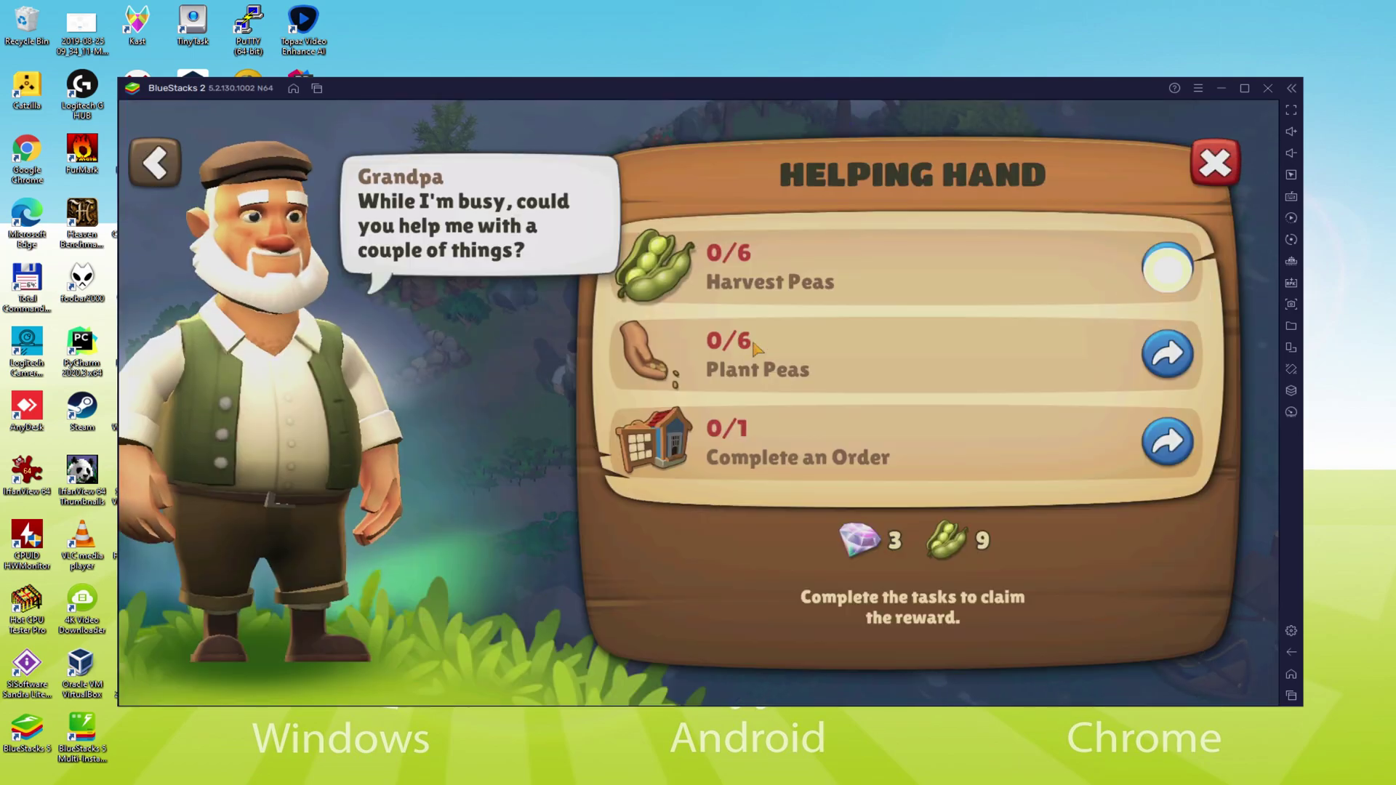
click(1163, 269)
click(658, 370)
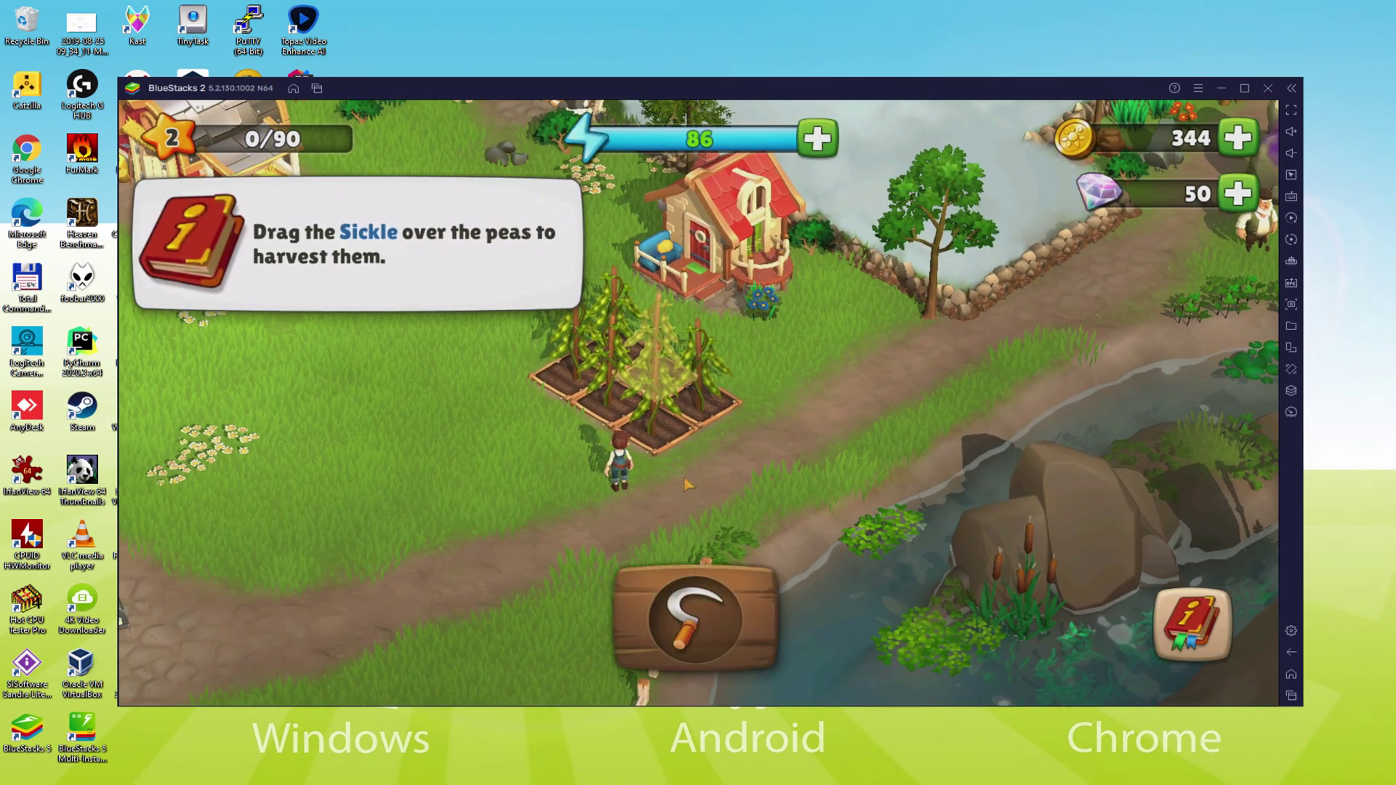
drag(700, 609, 756, 457)
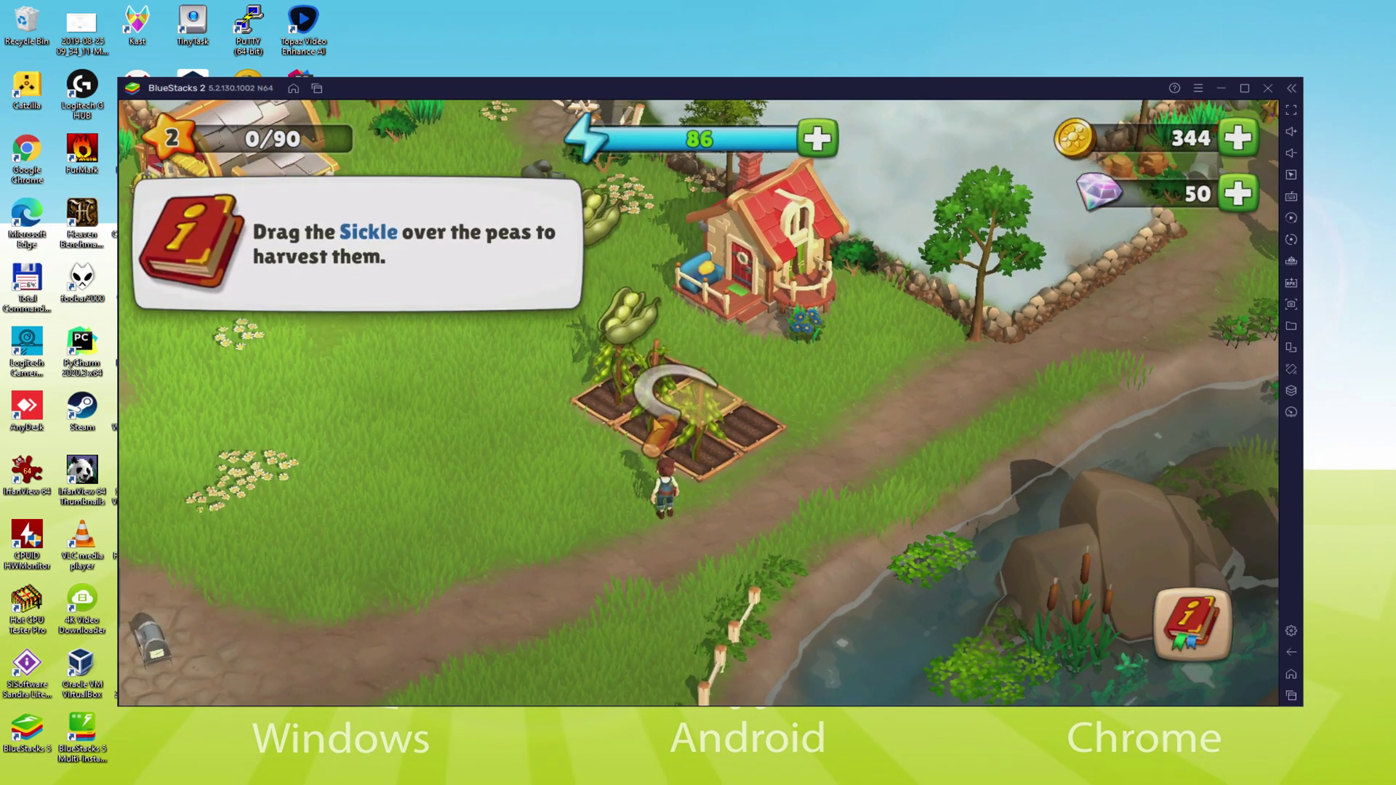
mouse_move(658, 429)
mouse_down()
mouse_move(585, 382)
mouse_move(600, 390)
mouse_up()
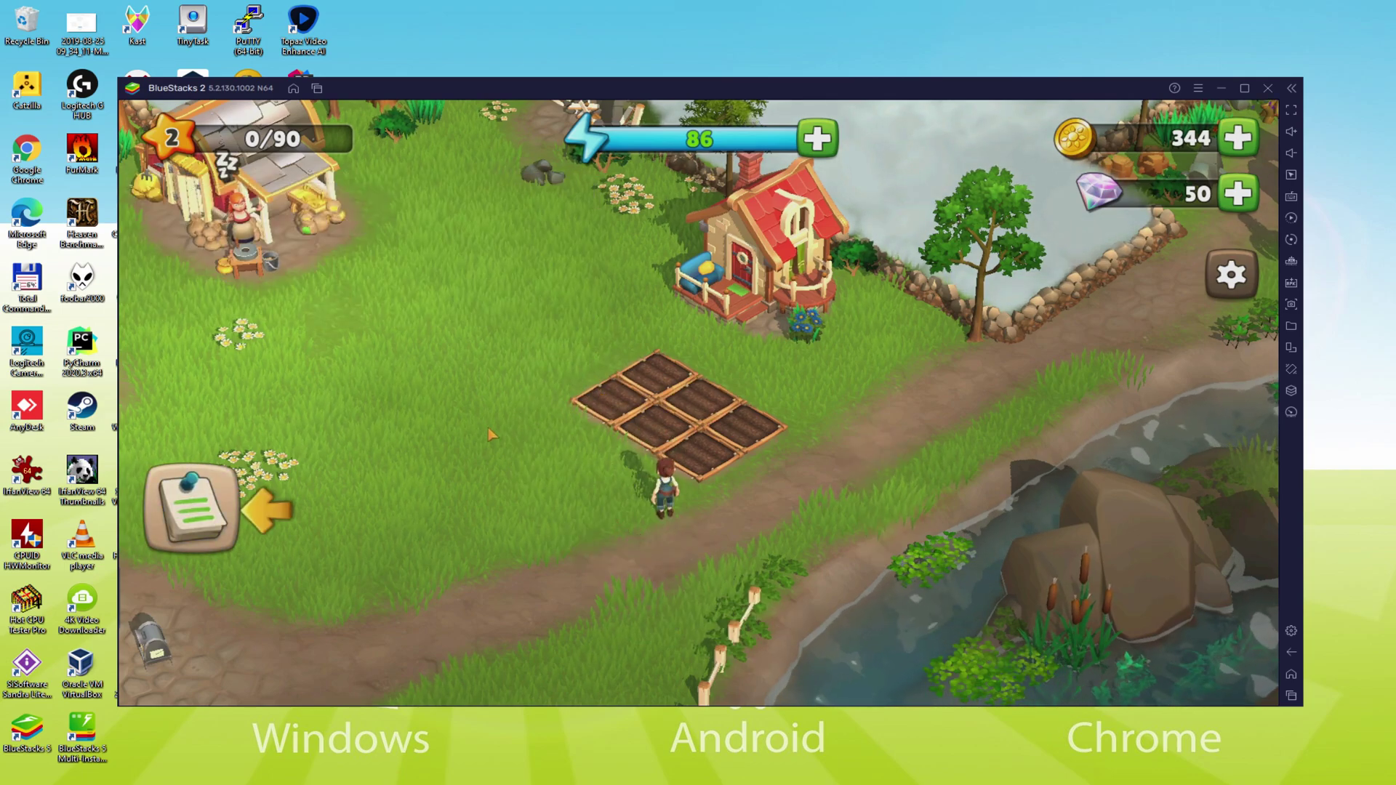
Step: Open the quest list and claim the Helping Hand reward of 3 diamonds and 9 peas
click(191, 507)
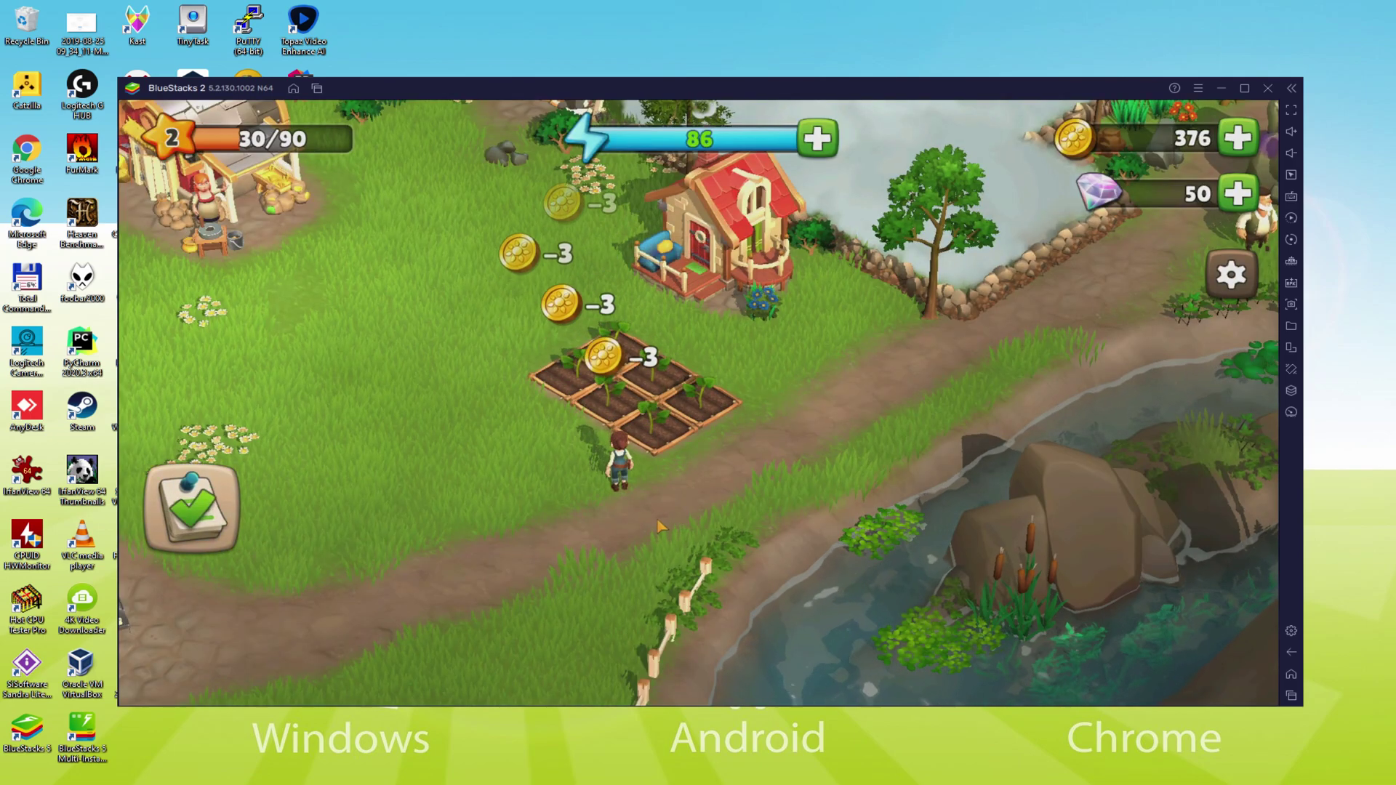
click(334, 514)
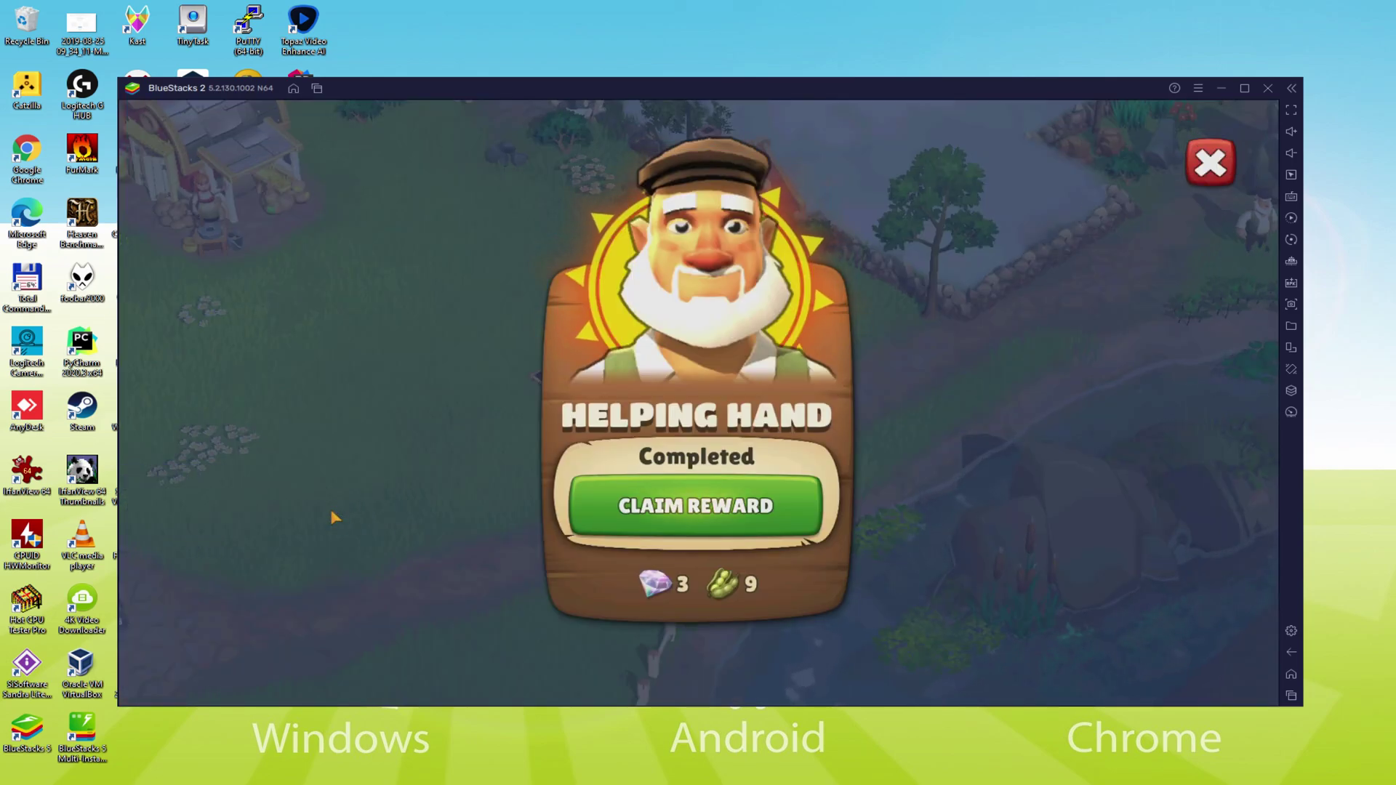
click(757, 515)
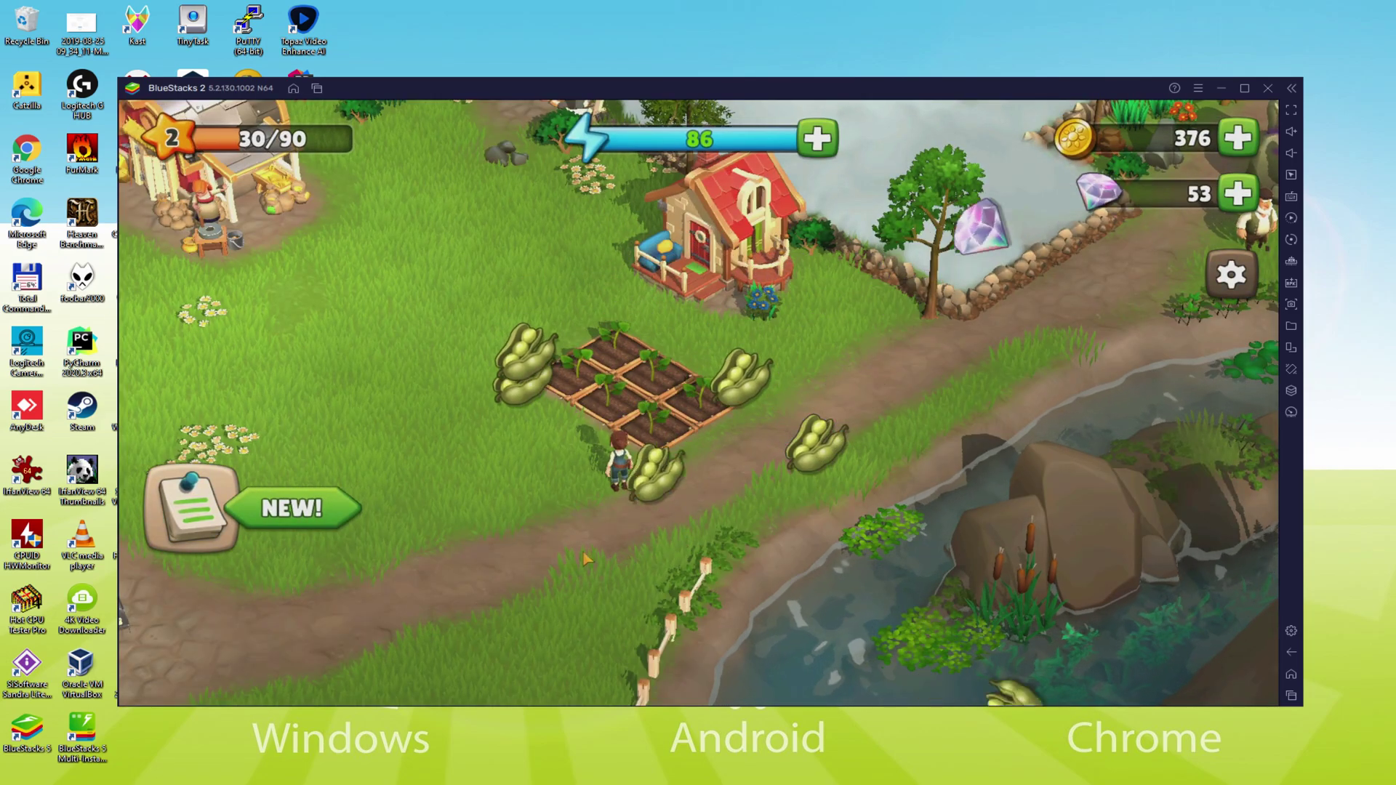
Step: Open The Pasture quest and clear away the Thorn Bush by the fence
click(333, 520)
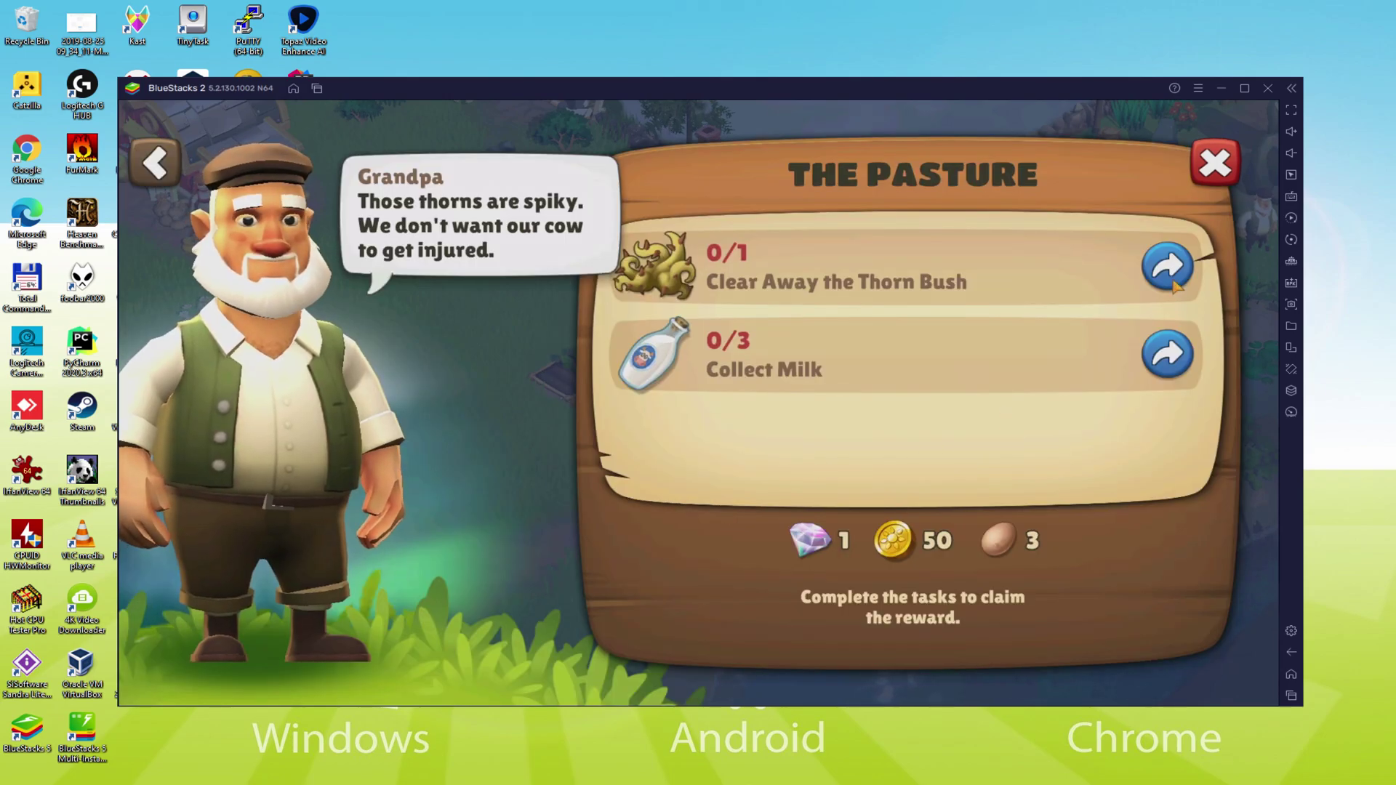
click(1168, 269)
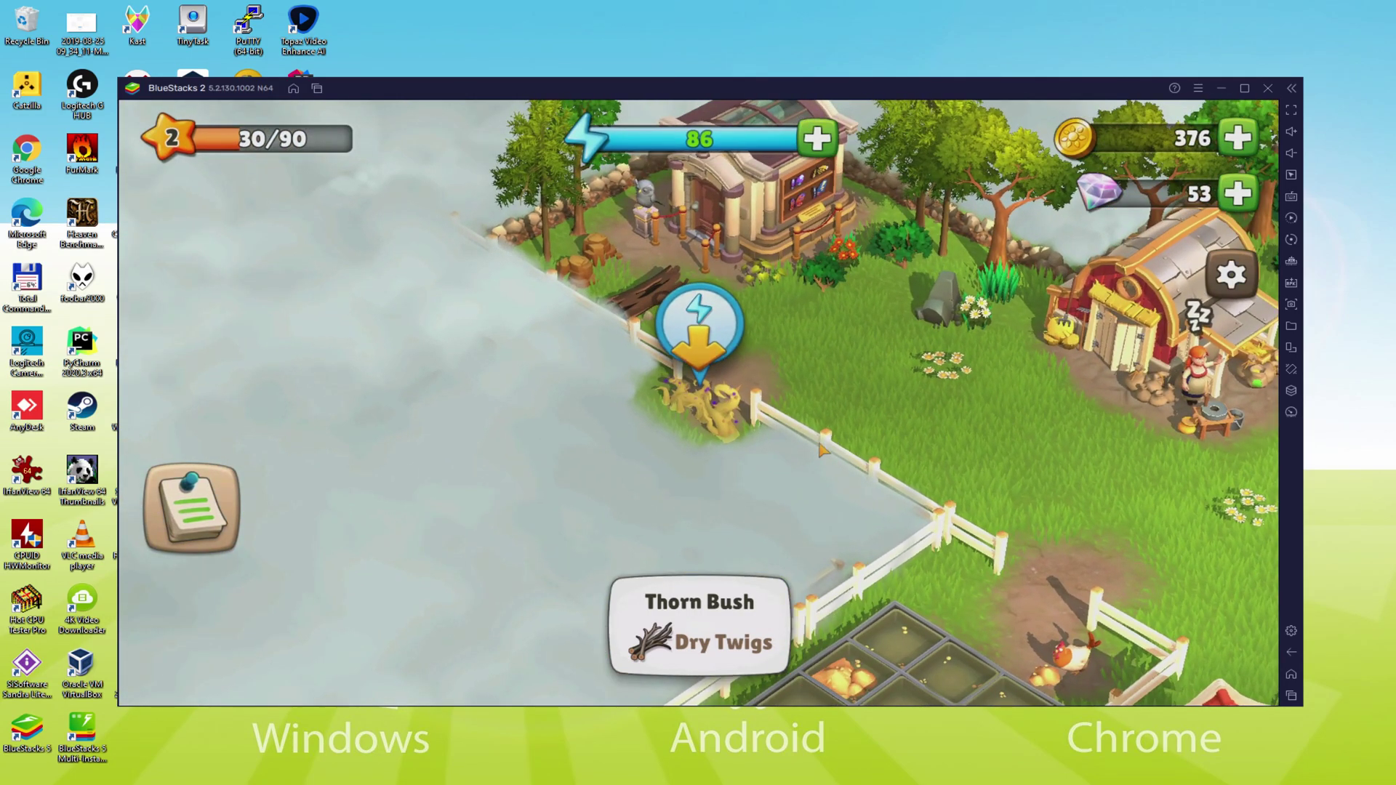
click(695, 382)
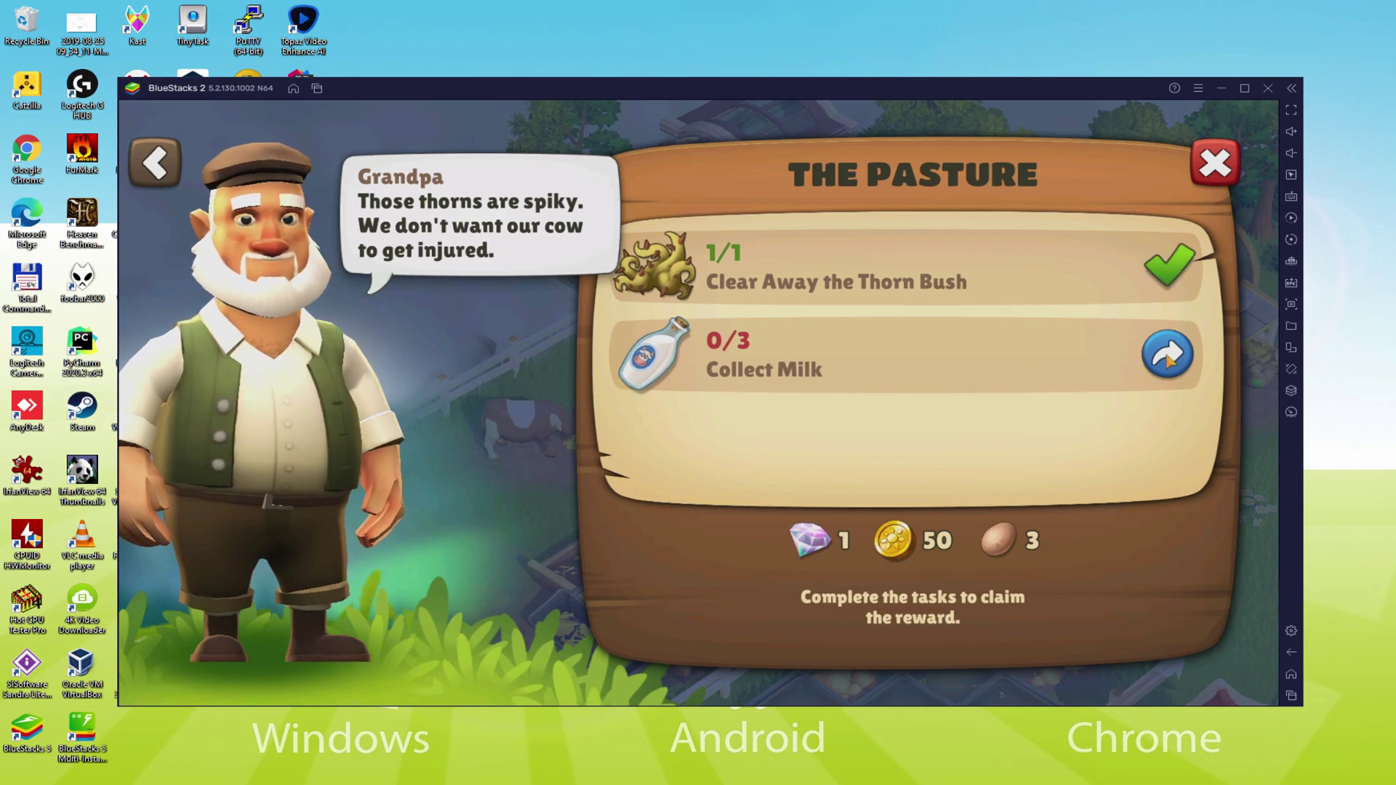
Step: Collect milk from Bessie the cow and claim The Pasture reward of 1 diamond, 50 coins and 3 eggs
click(834, 394)
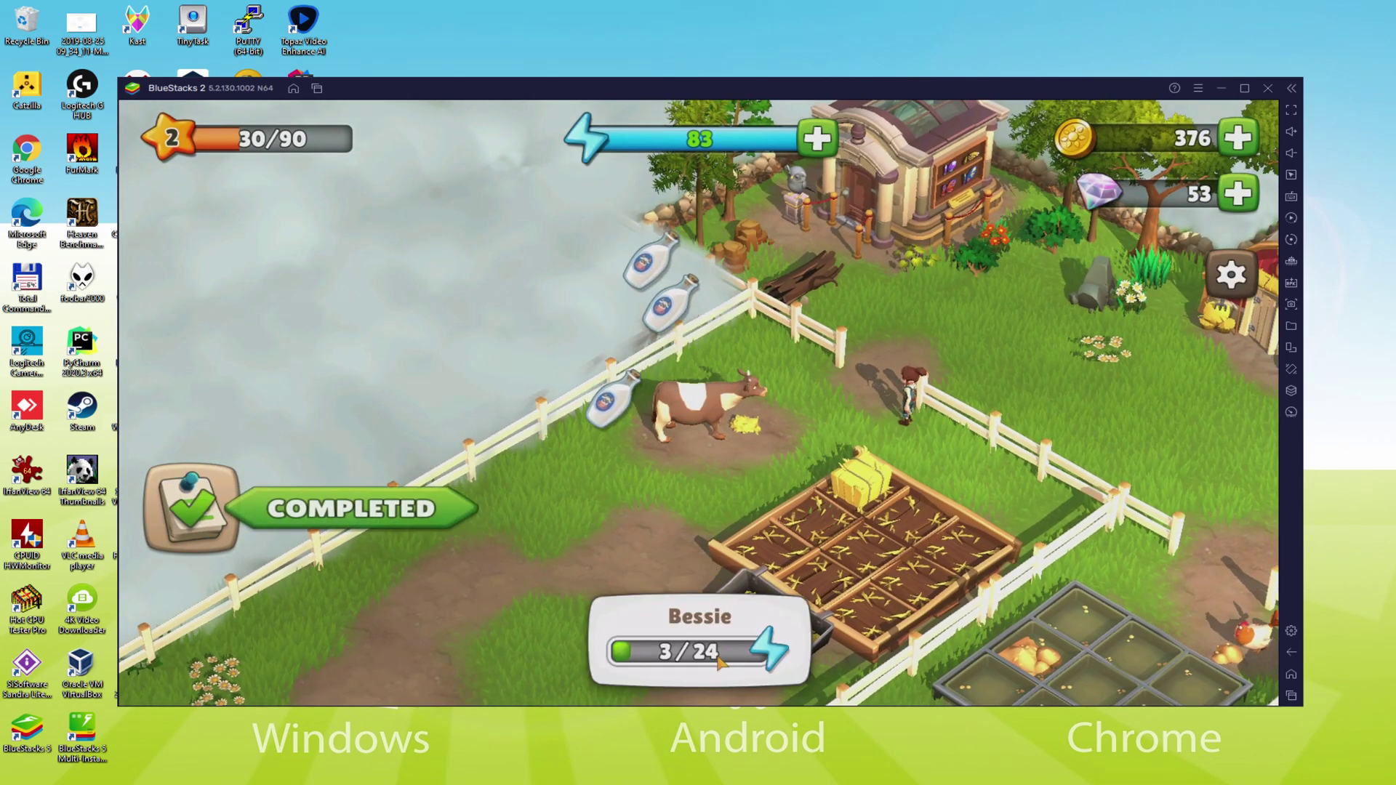
click(282, 527)
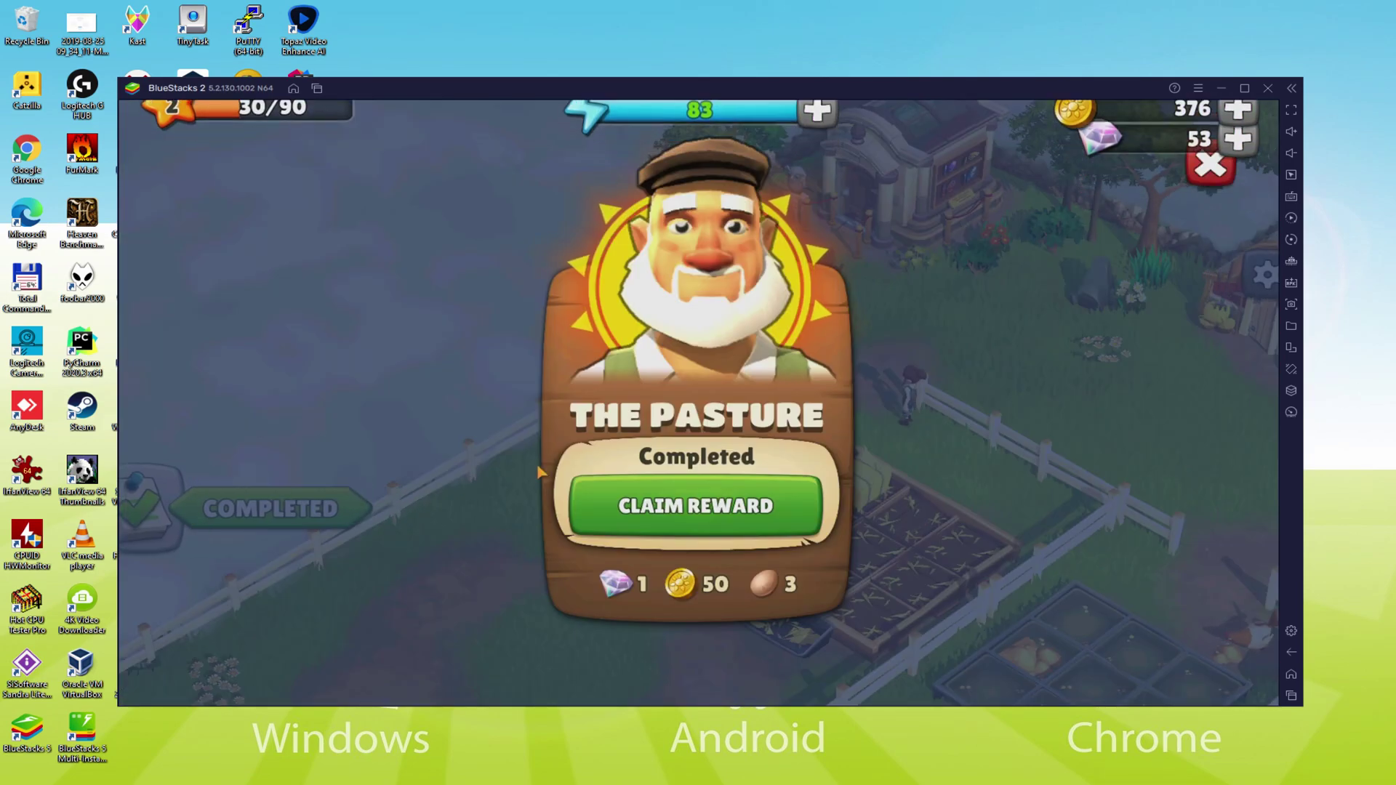
click(723, 508)
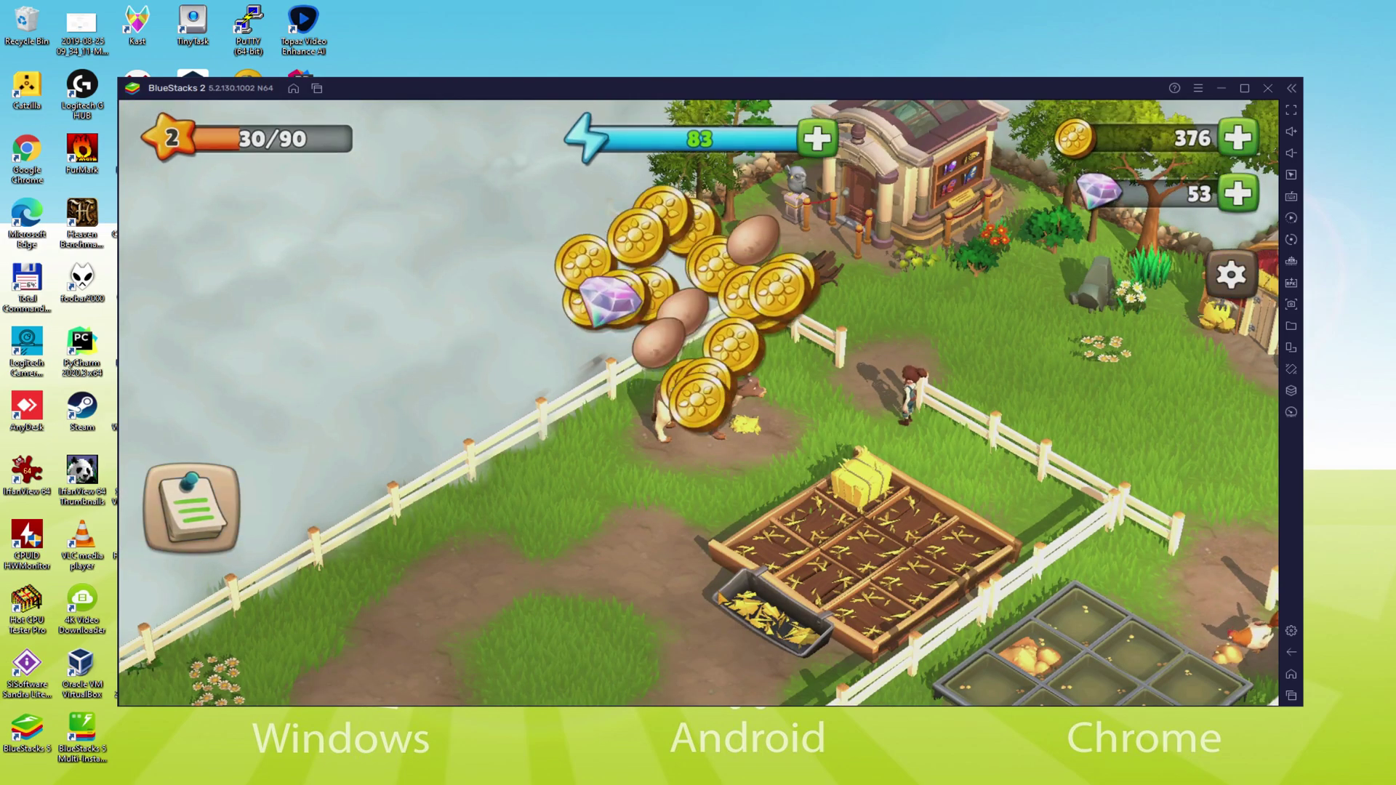
Step: Open the Daily Routine quest and start chicken feed production at Jenny's Feed Mill
click(213, 522)
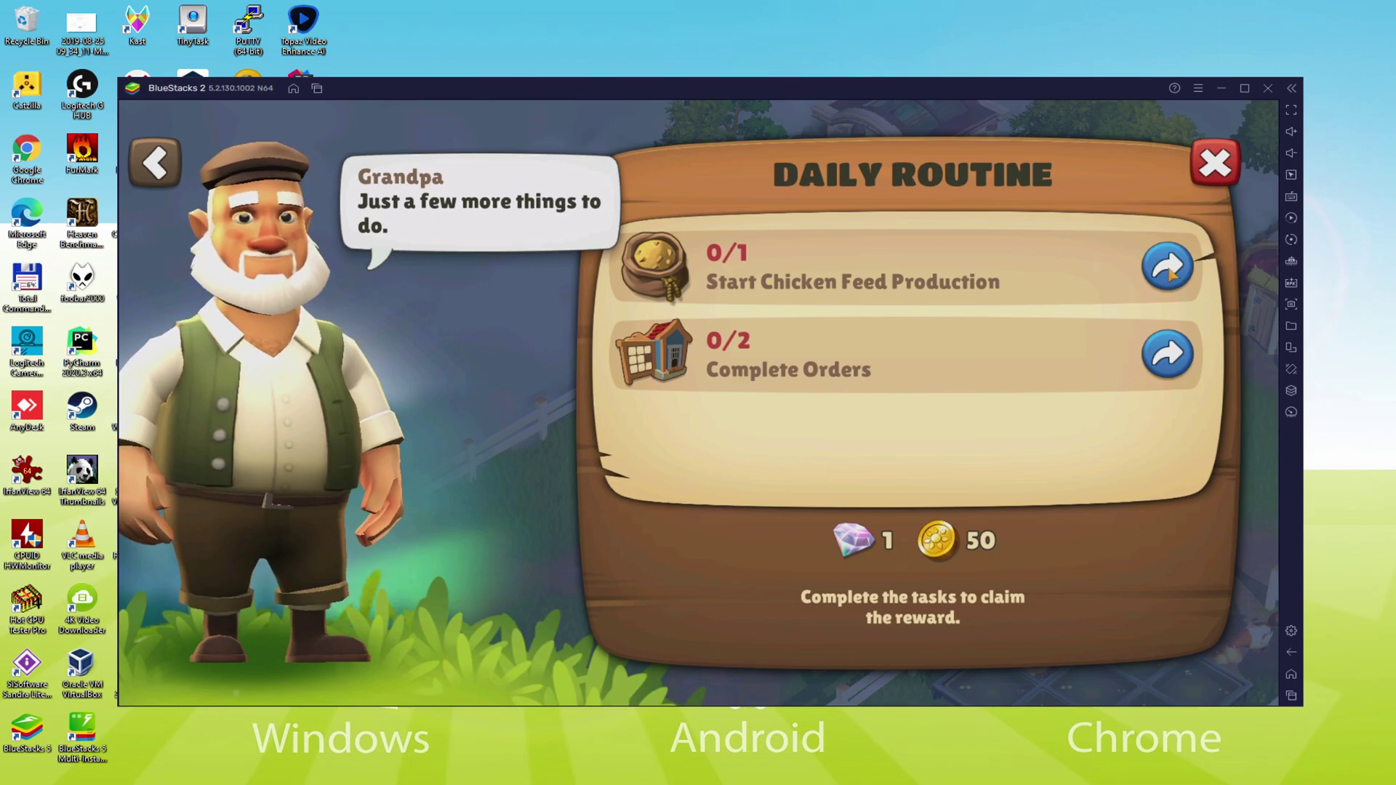
click(1171, 274)
click(709, 369)
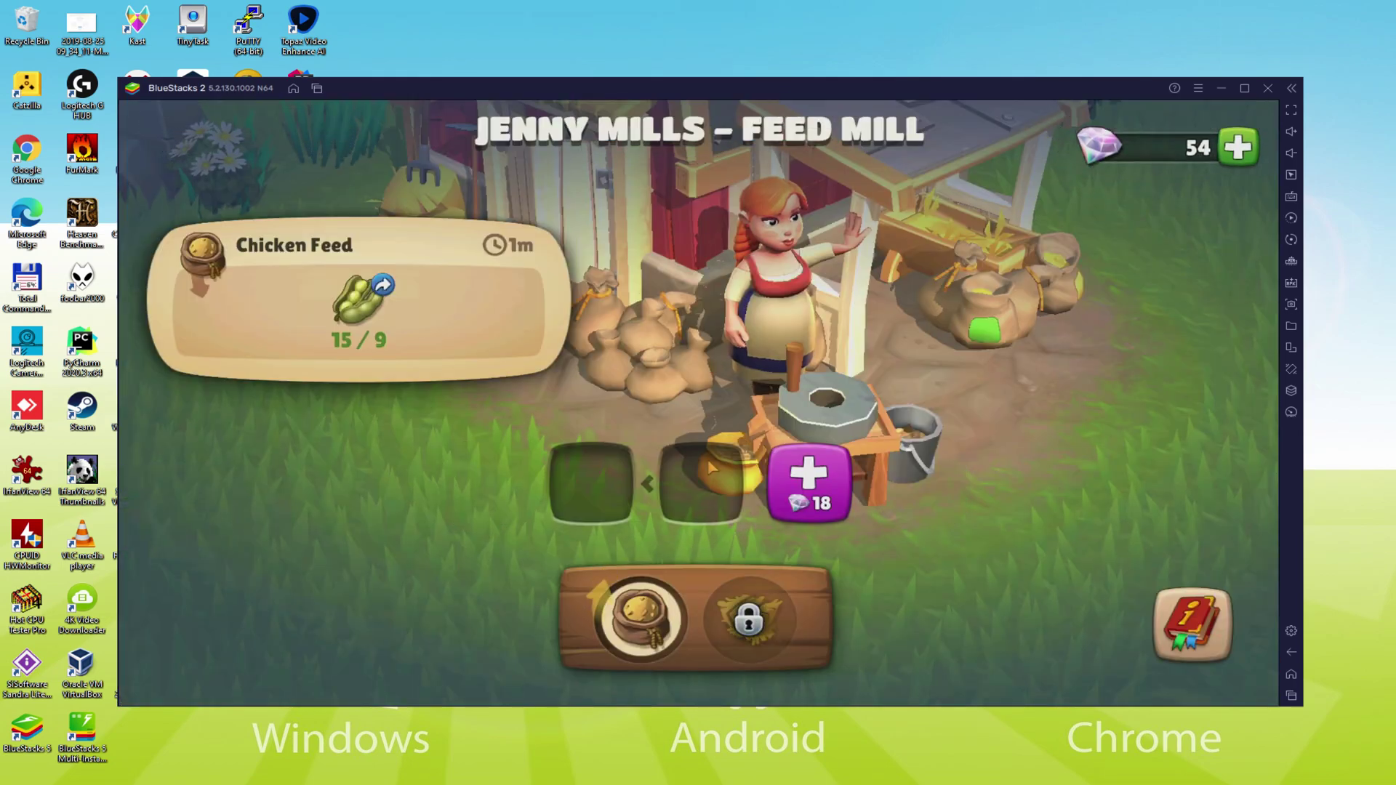
click(639, 618)
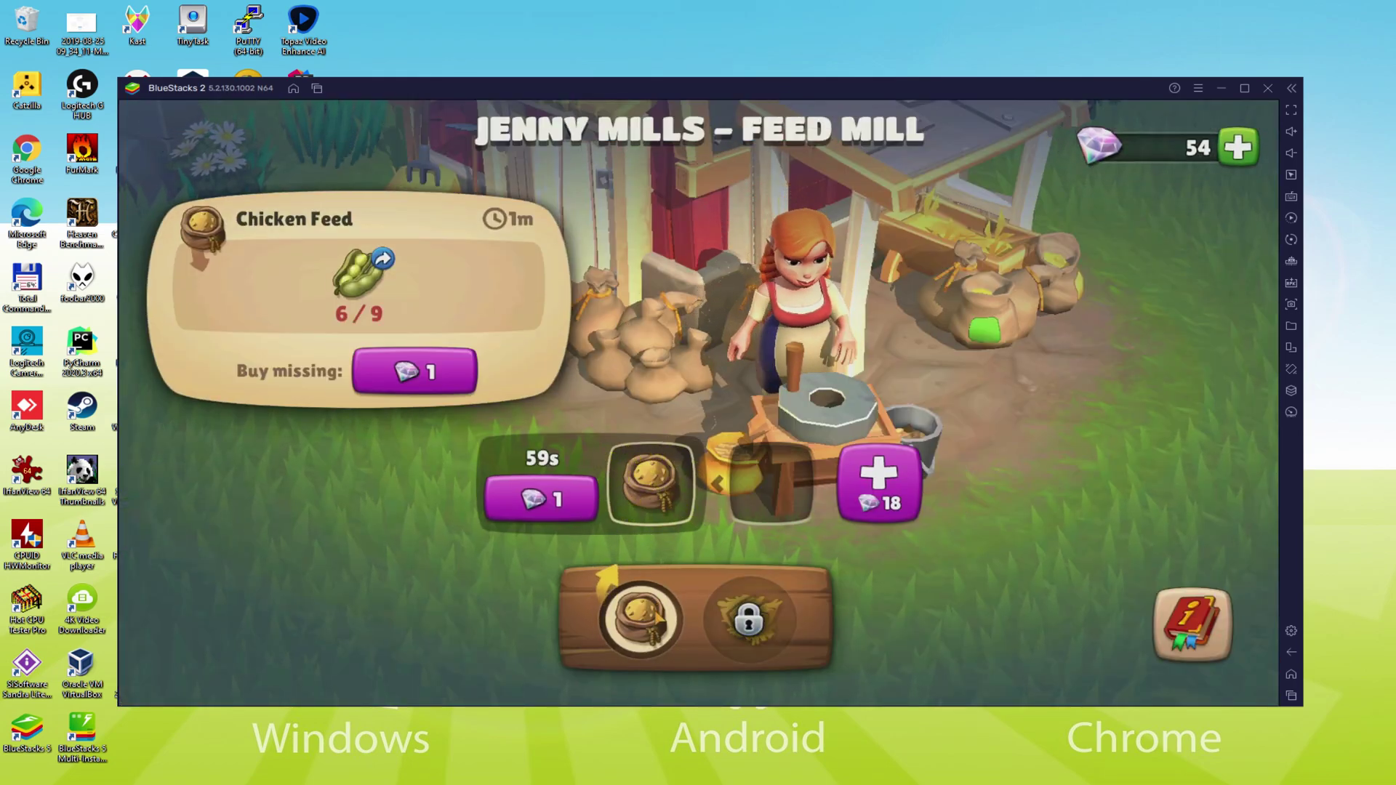